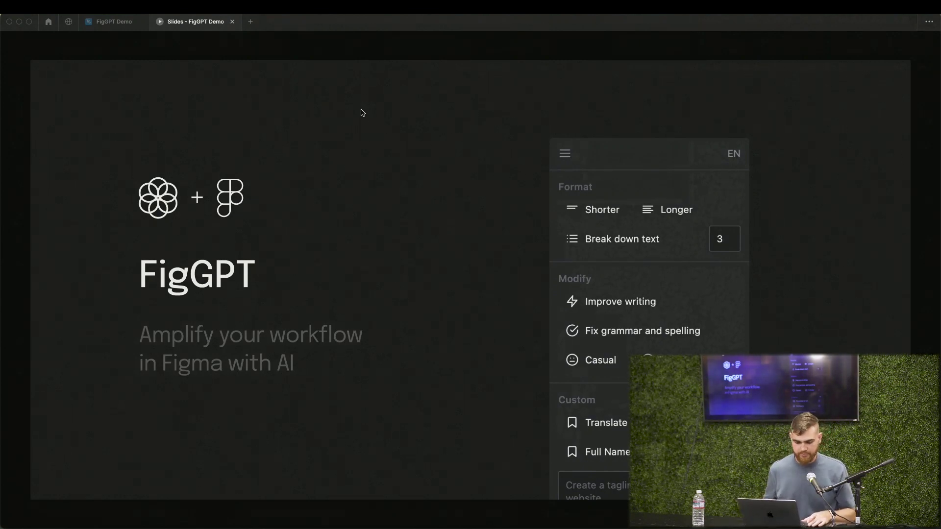
- Return from the slide presentation toward the FigGPT Demo file tab
mouse_move(159, 43)
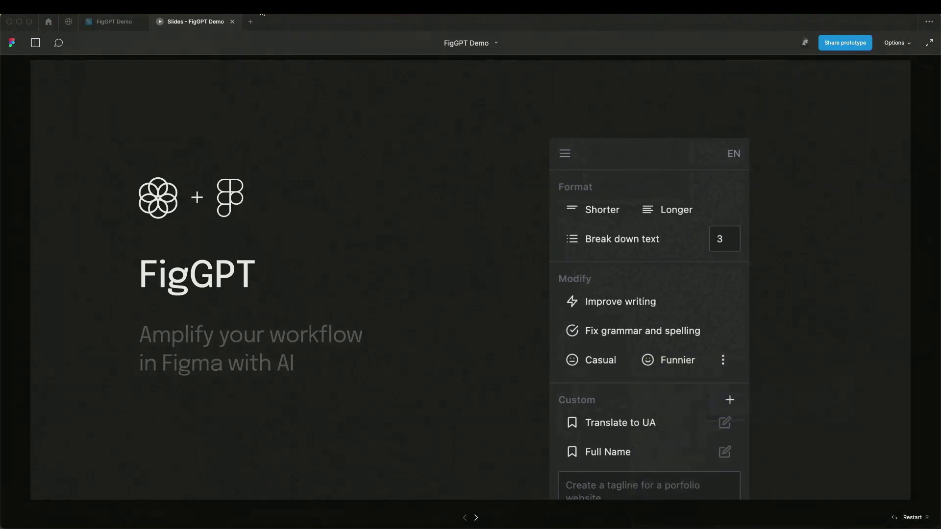
- Switch to the FigGPT Demo file and dock the FigGPT panel beside the landing page hero
click(107, 23)
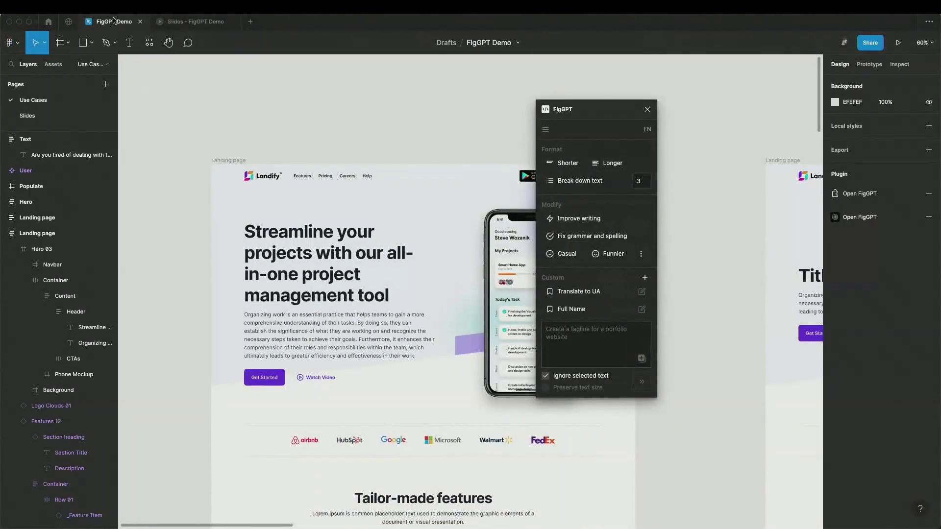
drag(676, 110, 803, 143)
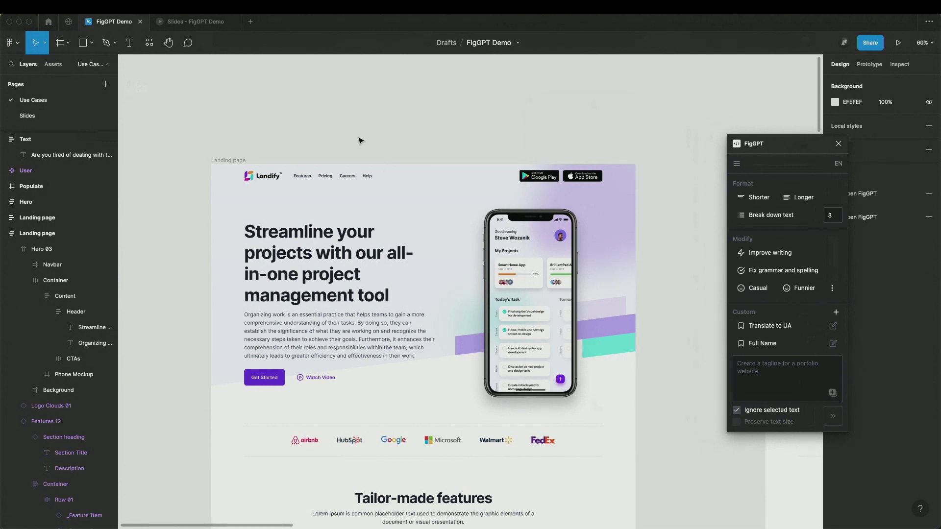
scroll(360, 142, up, 5)
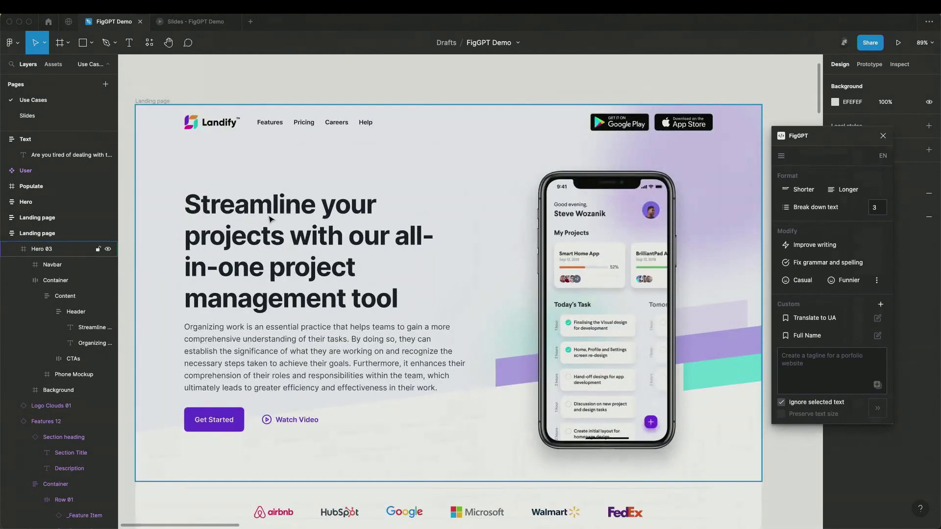
scroll(337, 259, down, 1)
drag(821, 145, 731, 161)
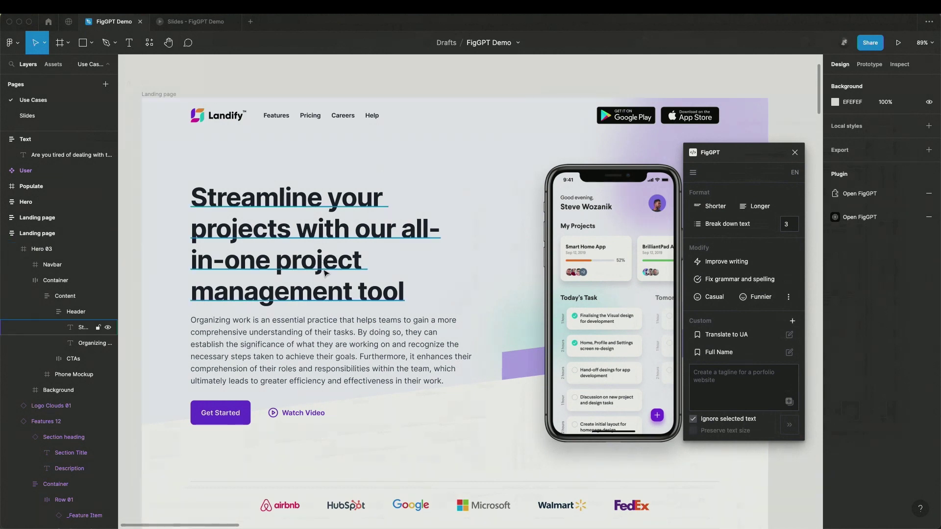
- Shorten the hero description paragraph, then the headline, with FigGPT's Shorter action
click(298, 344)
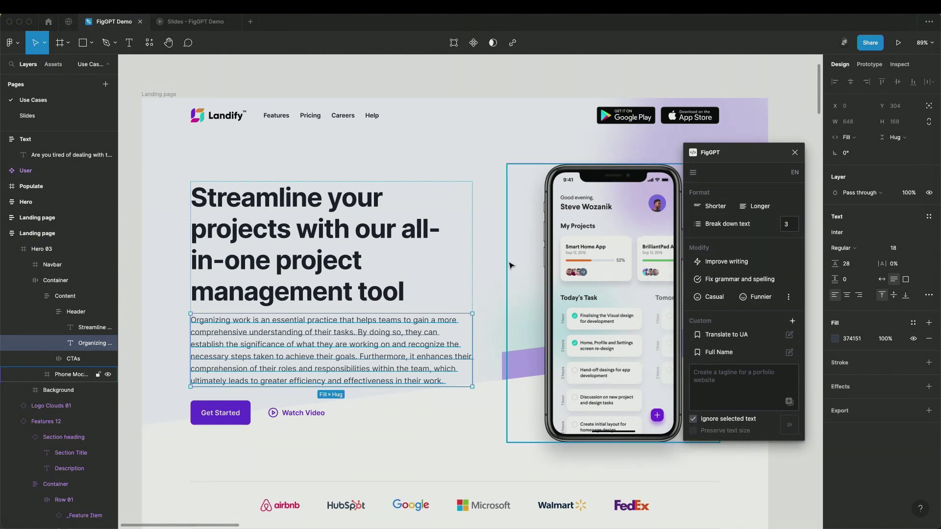
click(718, 206)
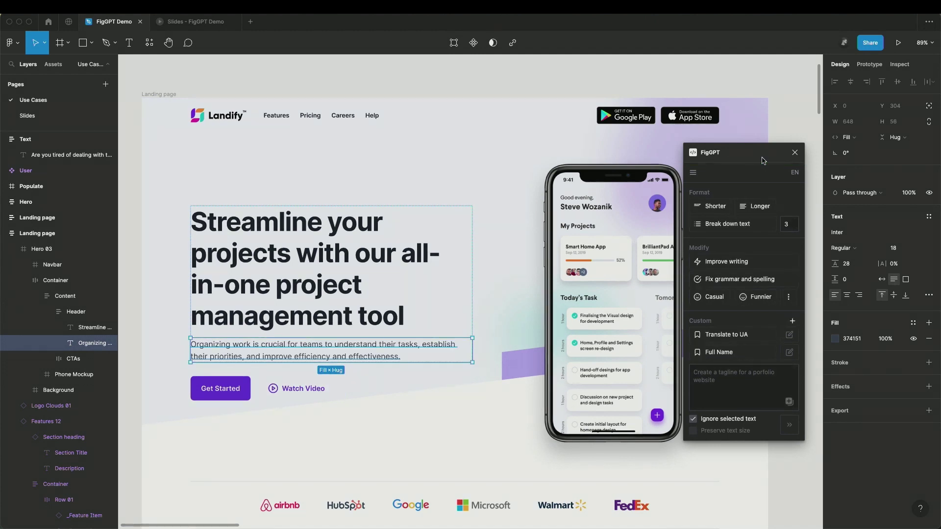
click(387, 258)
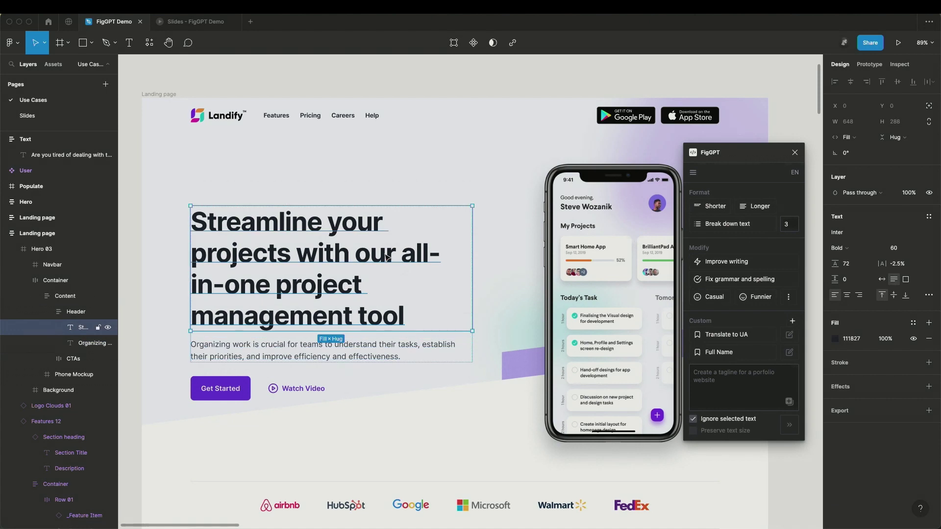
click(717, 208)
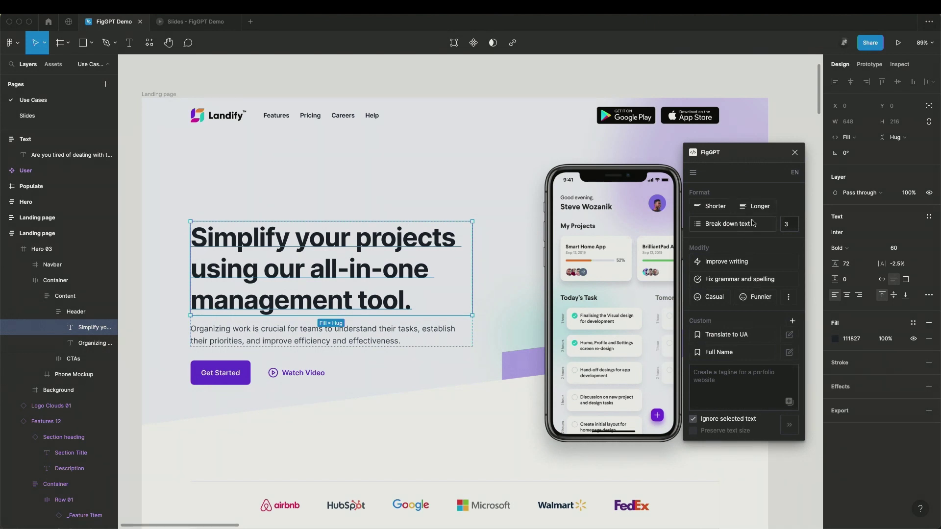
- Select the Tailor-made features description and write the FigGPT prompt 'Generate some random text'
scroll(646, 252, down, 2)
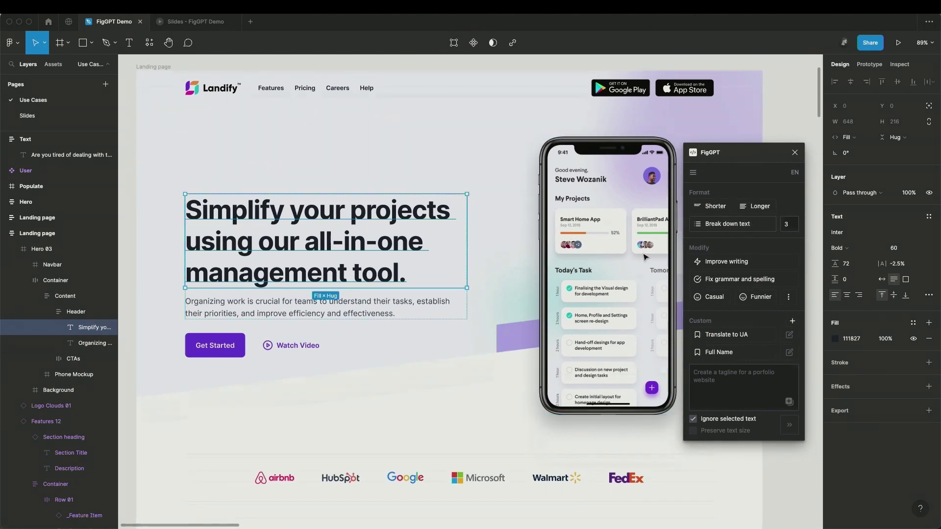
scroll(646, 257, down, 2)
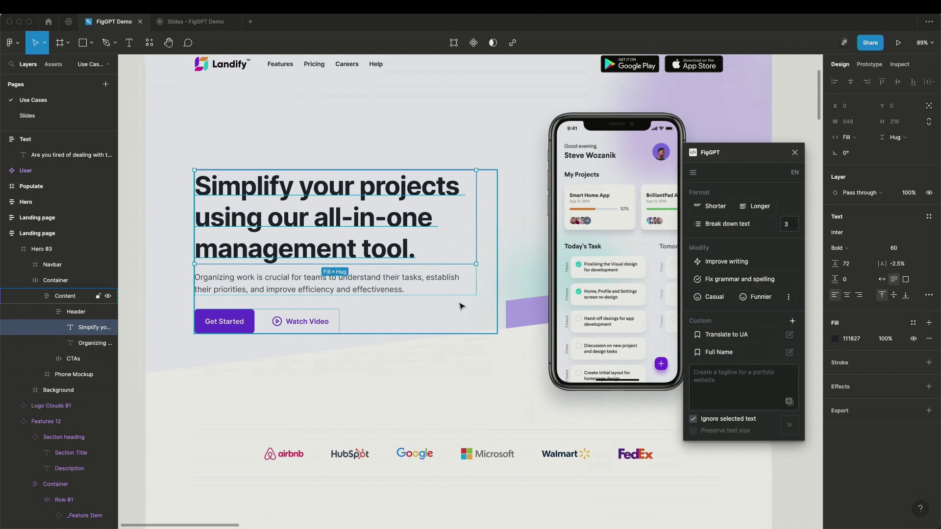
scroll(460, 307, down, 10)
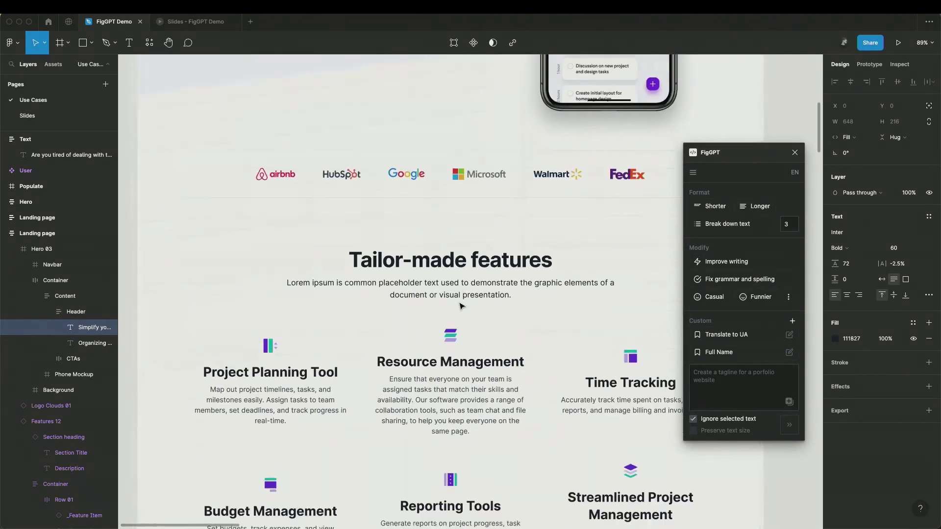
scroll(460, 306, down, 1)
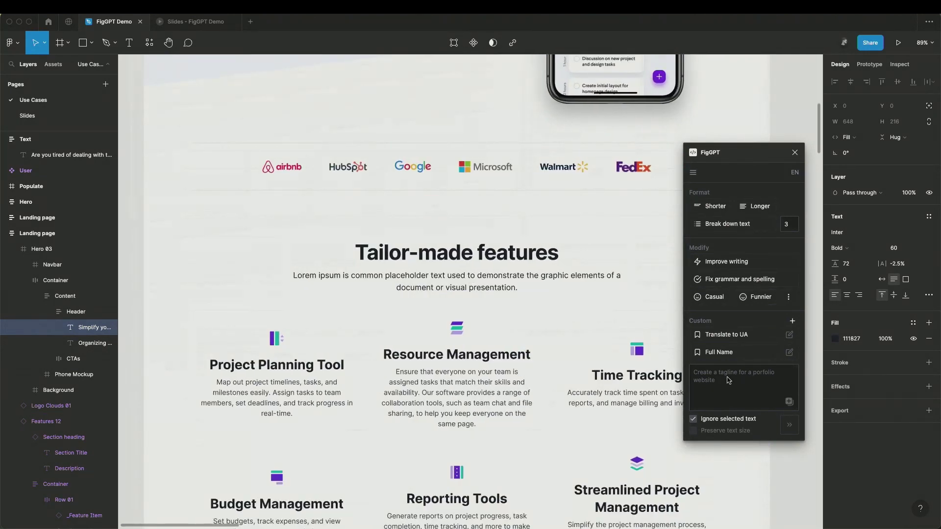
click(741, 381)
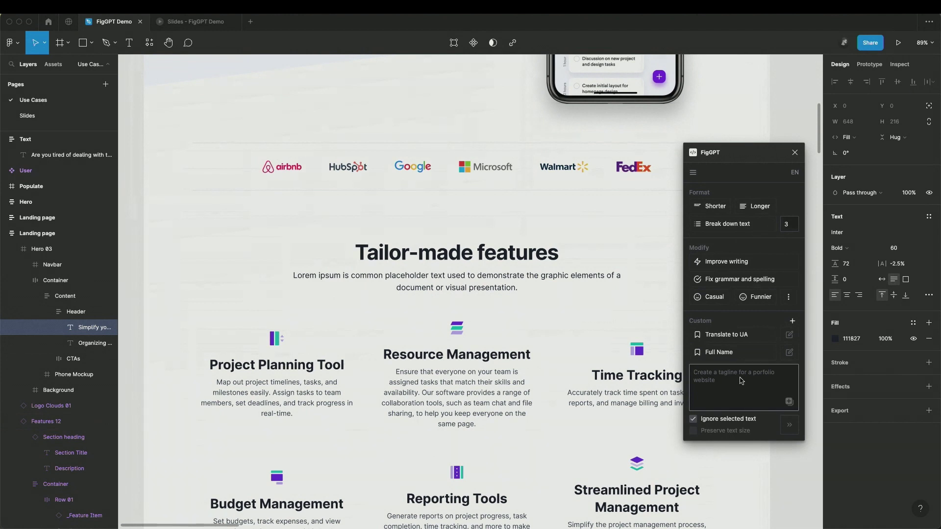
click(578, 290)
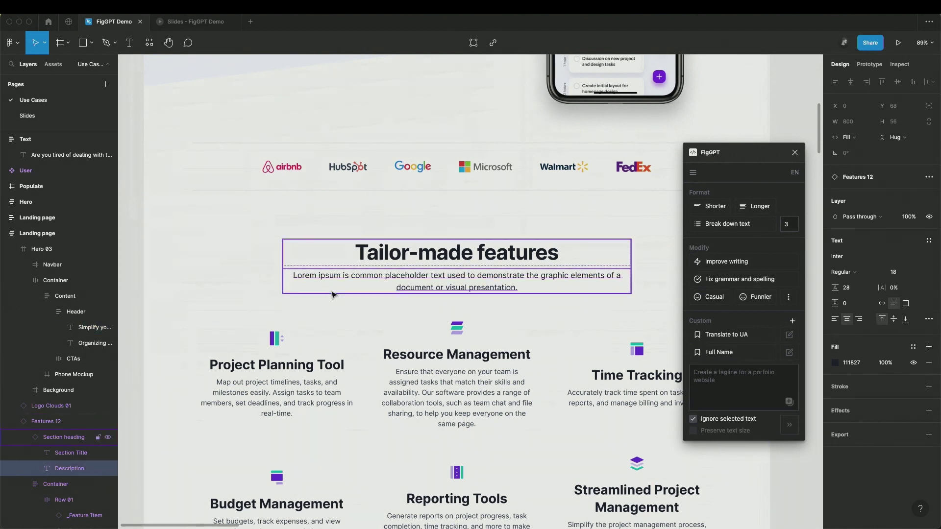
click(705, 378)
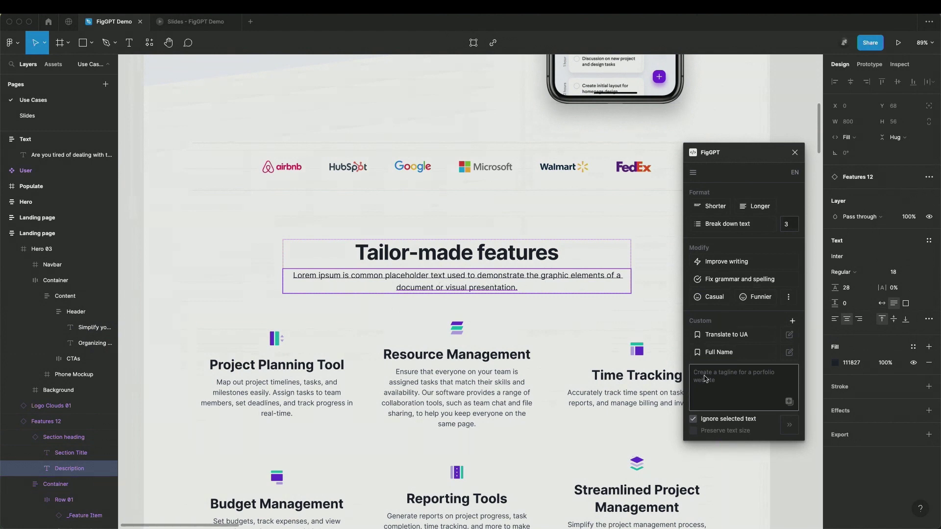
text(Gener)
text(rate)
text( some)
text( t)
text(andom text)
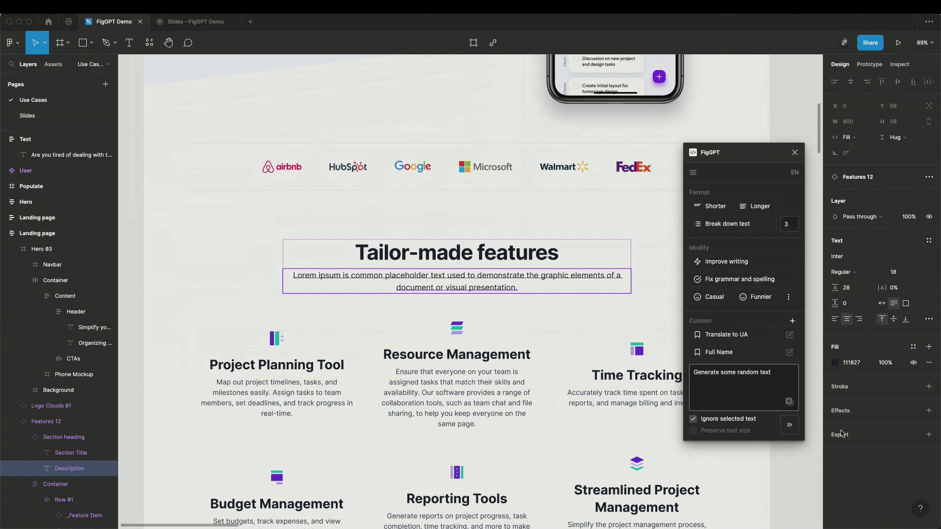
- Send the prompt to fill the description with a sunny city-day paragraph, then select the Features 12 frame
click(794, 427)
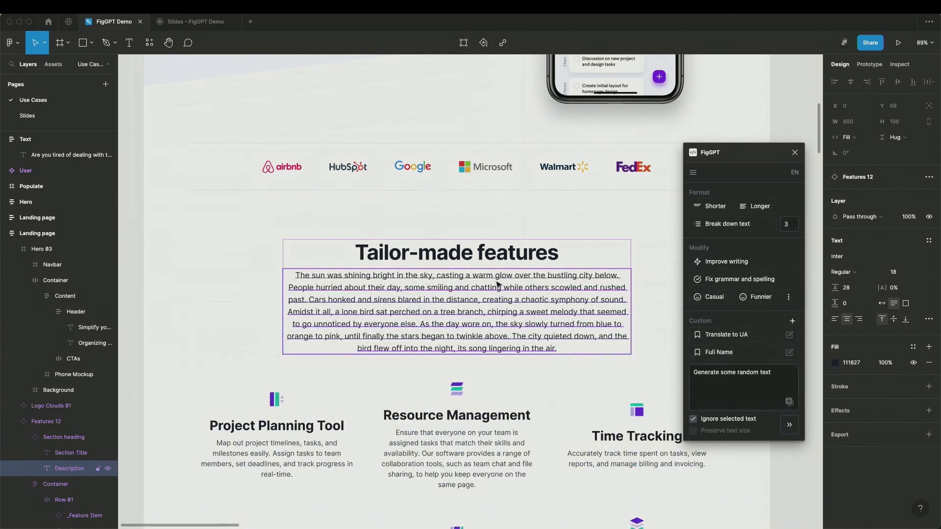
click(454, 242)
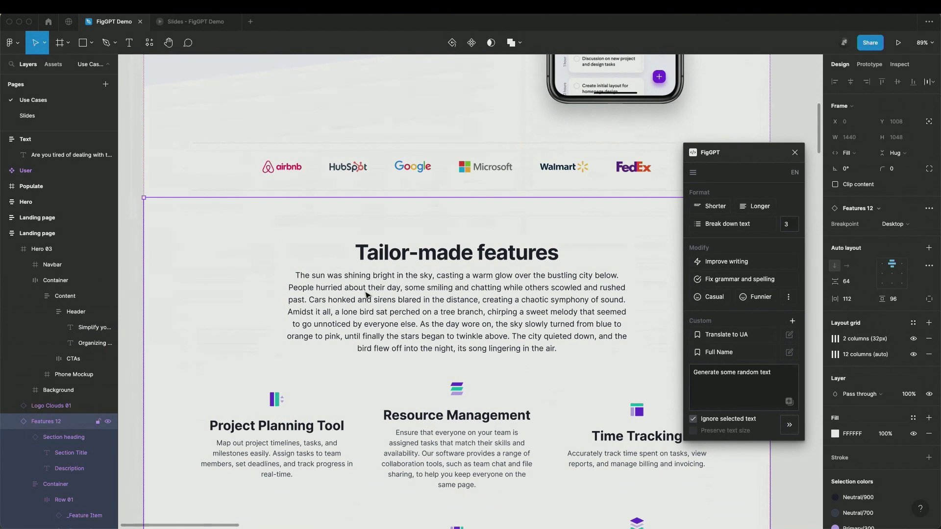
- Zoom out and select the second Landing page frame
scroll(355, 242, down, 6)
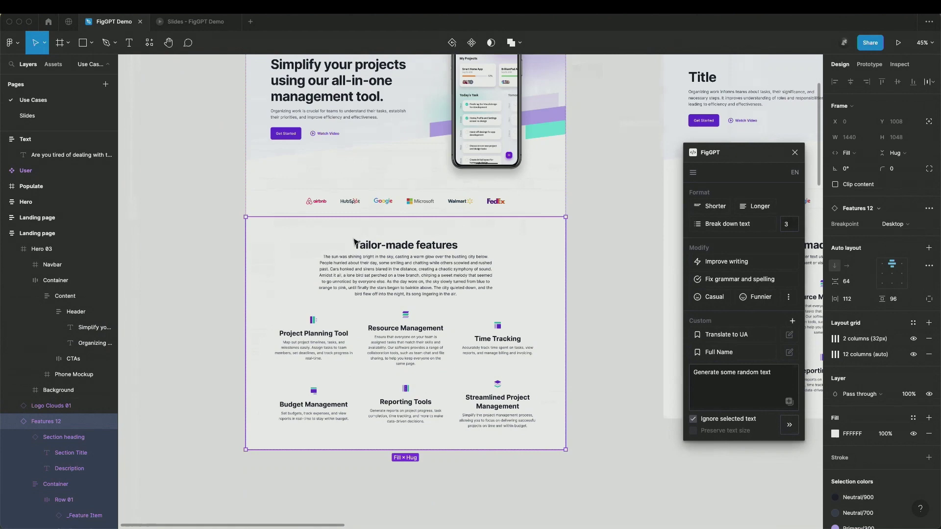
scroll(355, 242, right, 5)
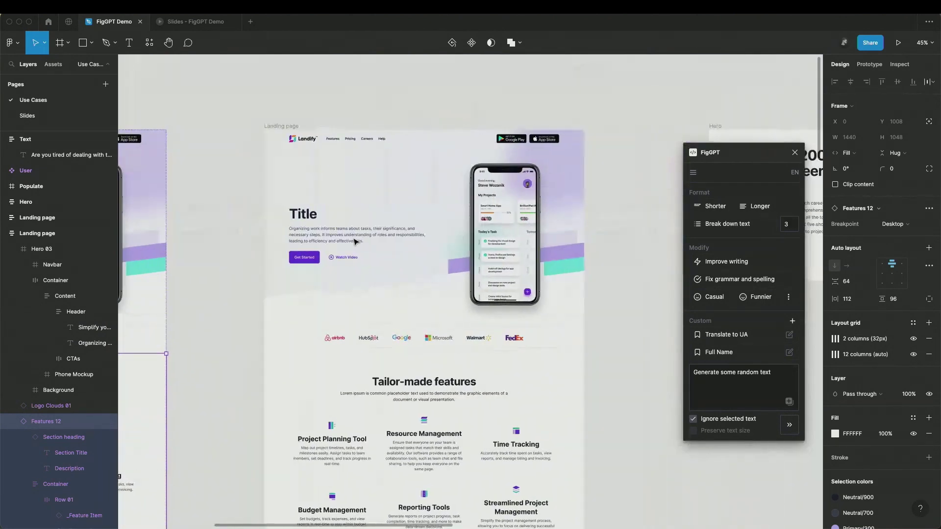
scroll(308, 134, down, 1)
click(302, 101)
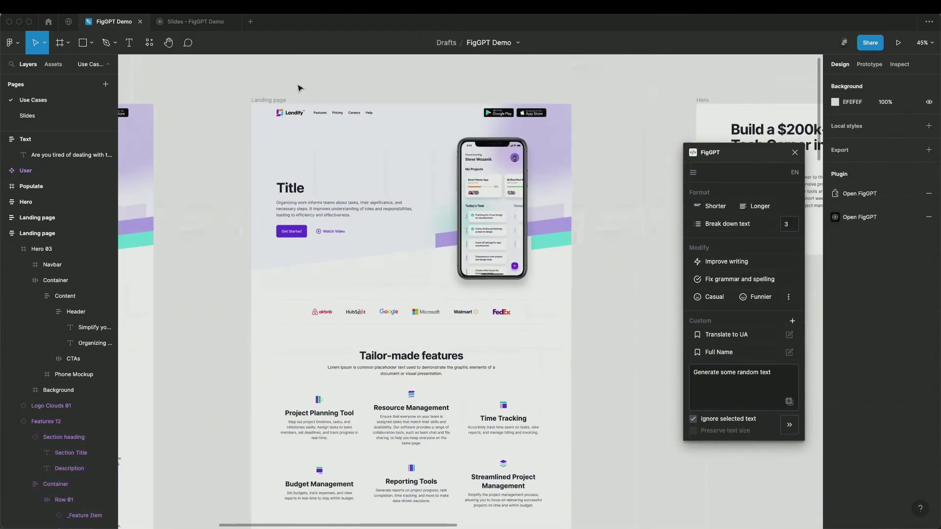
scroll(297, 86, up, 2)
click(256, 107)
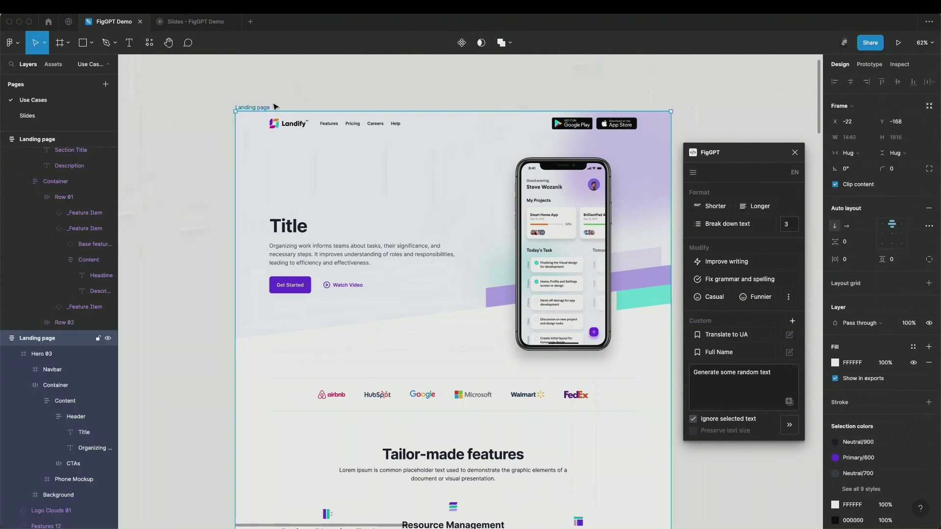
scroll(274, 107, down, 1)
scroll(274, 107, right, 1)
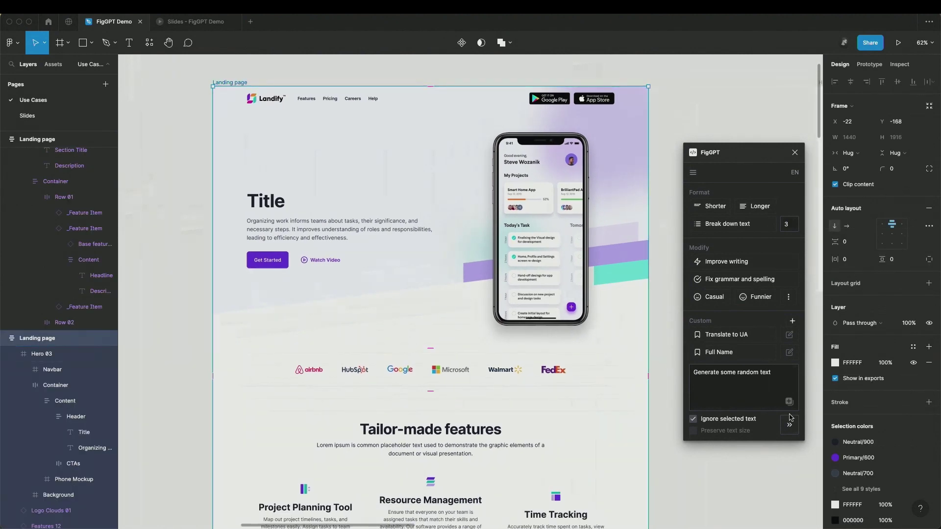
- Replace the old prompt with the page's Title and paragraph text, marking the word Title
triple_click(780, 379)
key(BackSpace)
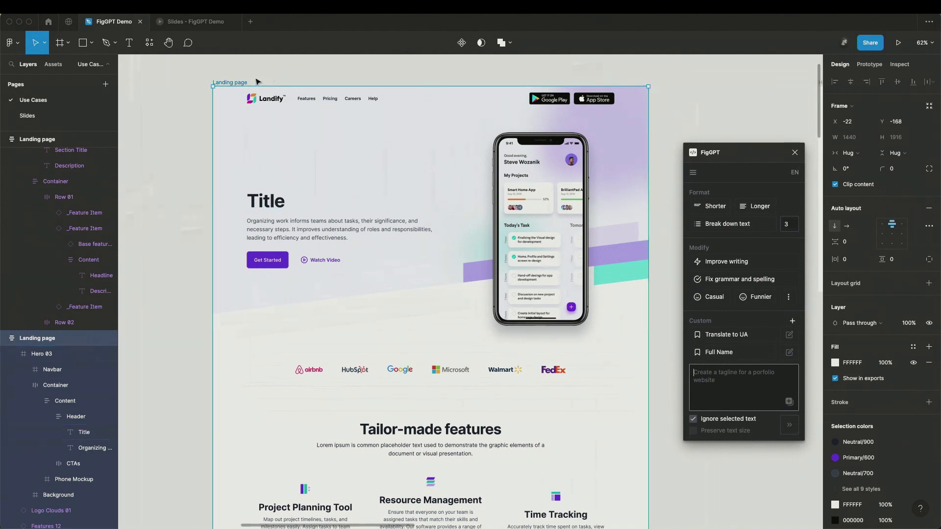
click(789, 402)
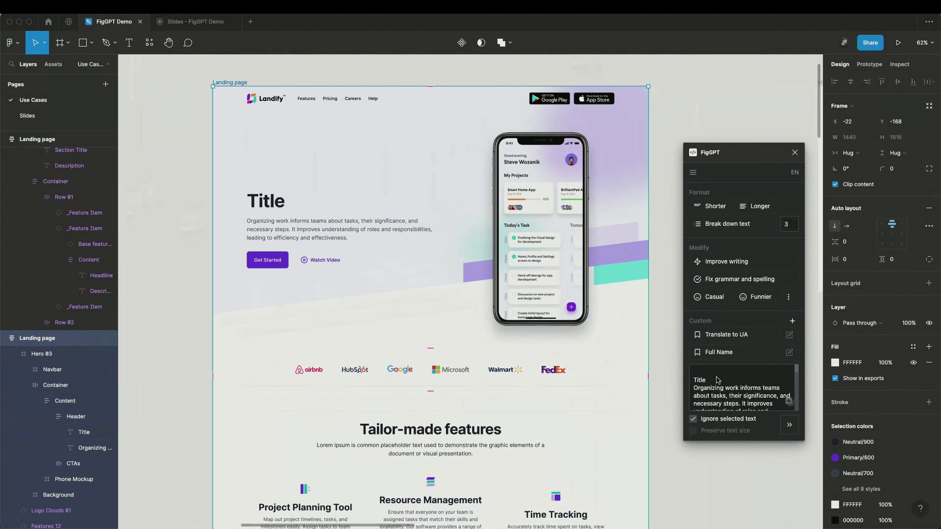
drag(710, 383, 691, 369)
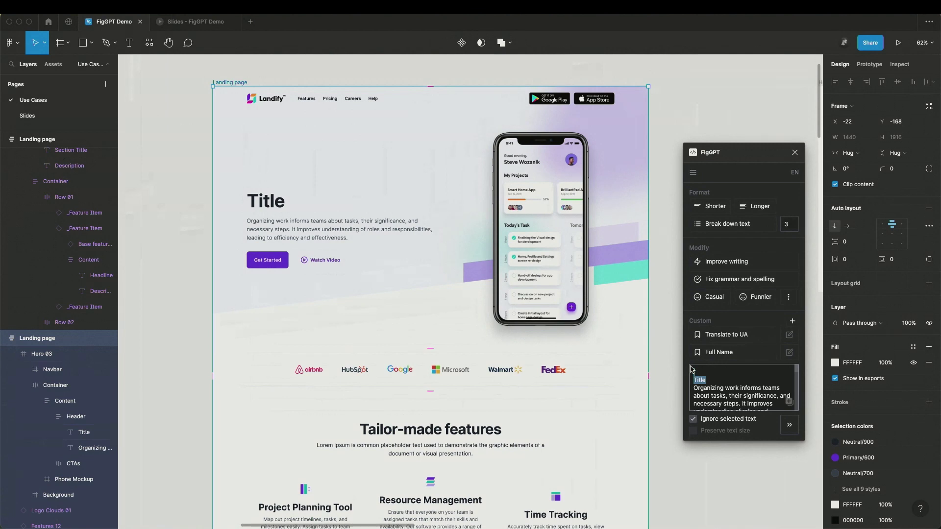
- Remove Title from the prompt and generate a tagline into the Title headline
key(BackSpace)
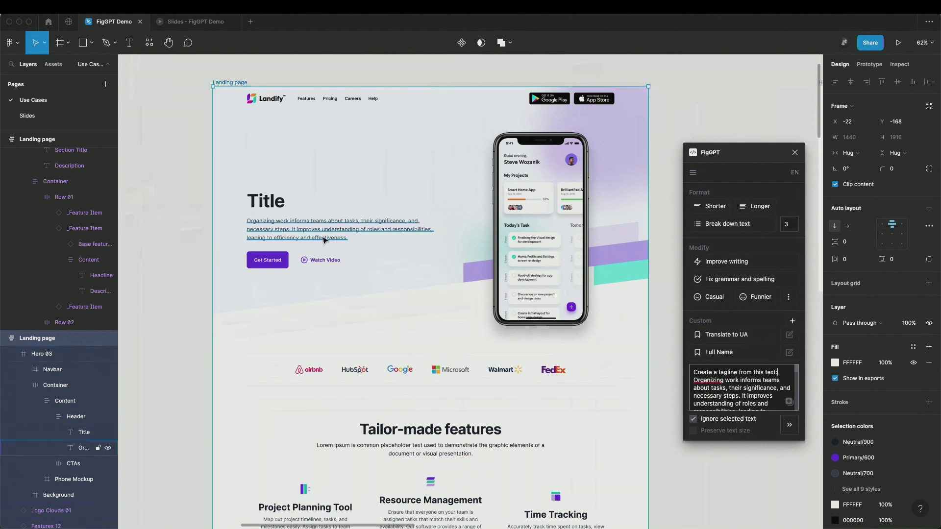
super+click(280, 207)
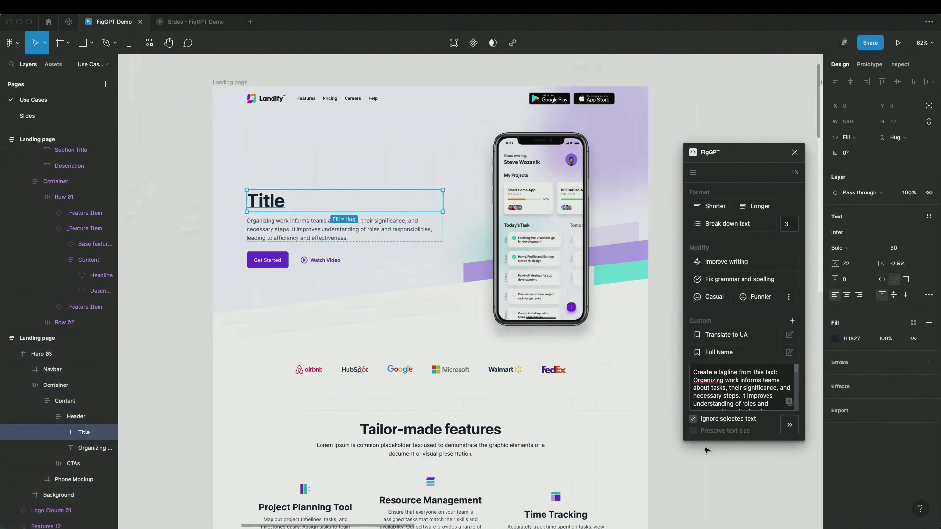
click(790, 425)
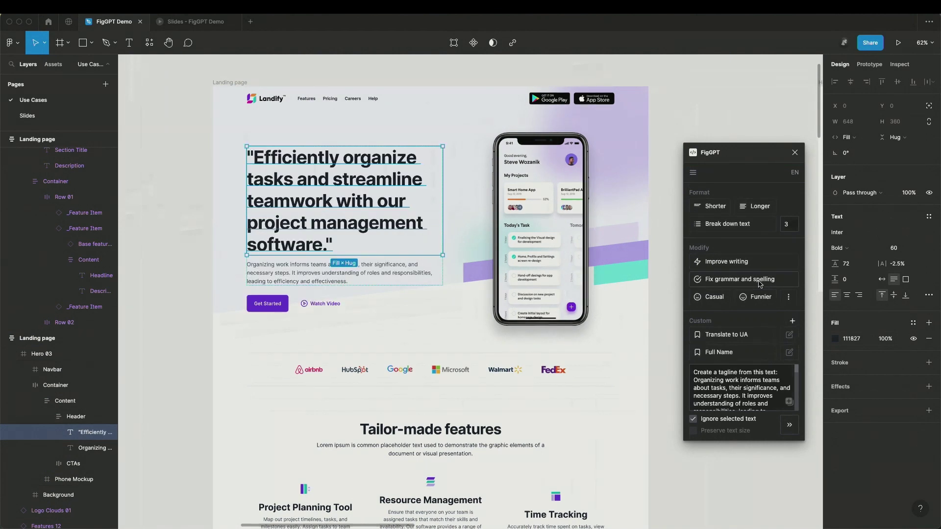
scroll(354, 184, up, 1)
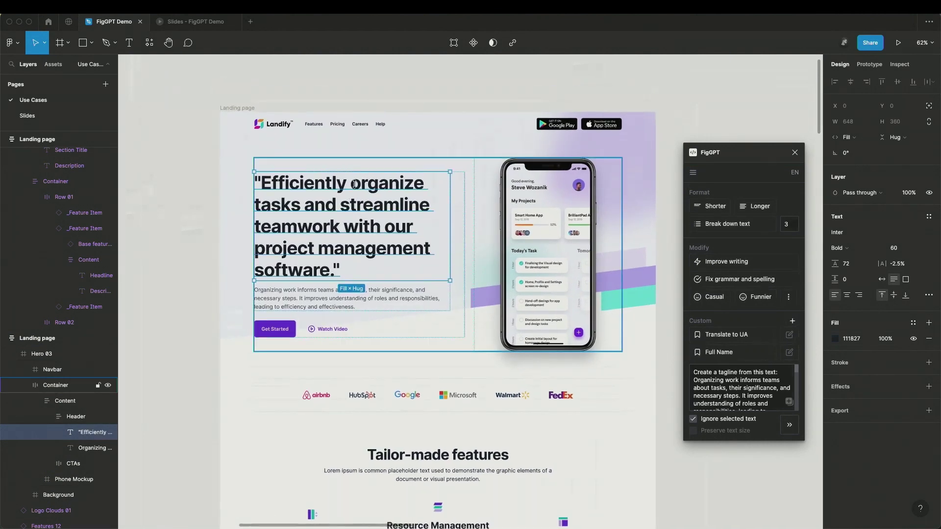
- Regenerate the headline as 'Streamline Your Projects with Our Comprehensive Management Software'
click(791, 430)
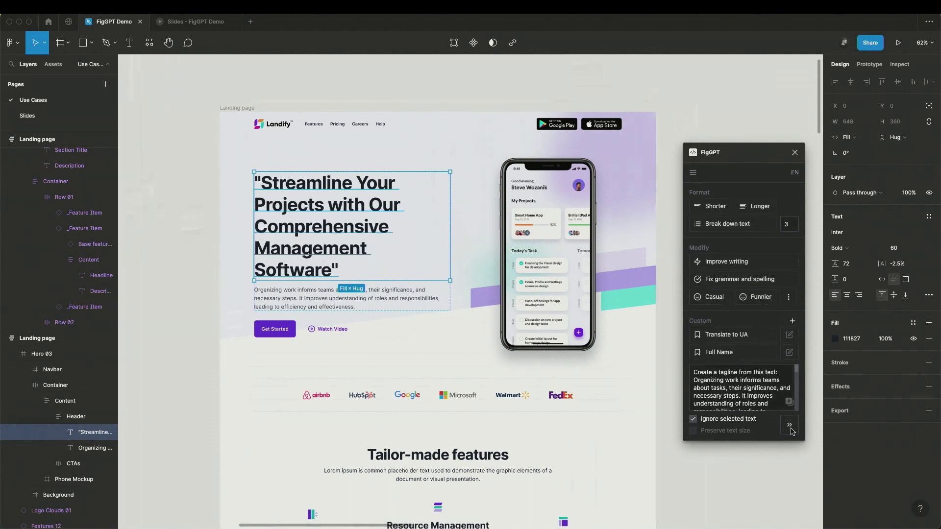
scroll(534, 349, up, 3)
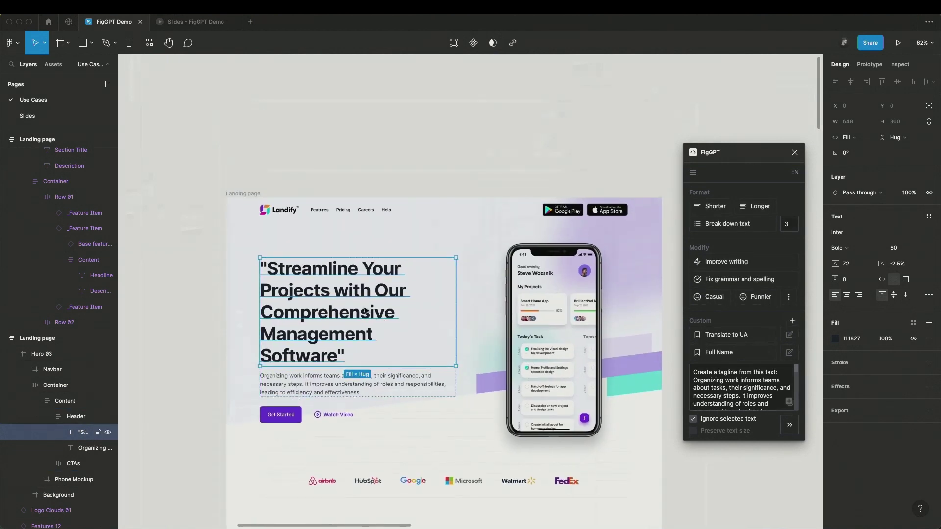
scroll(364, 310, down, 5)
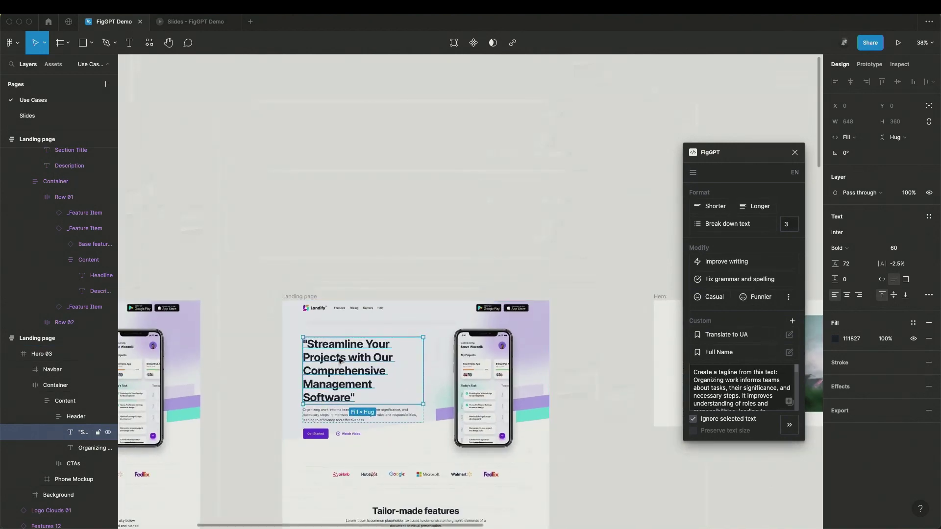
scroll(340, 361, up, 2)
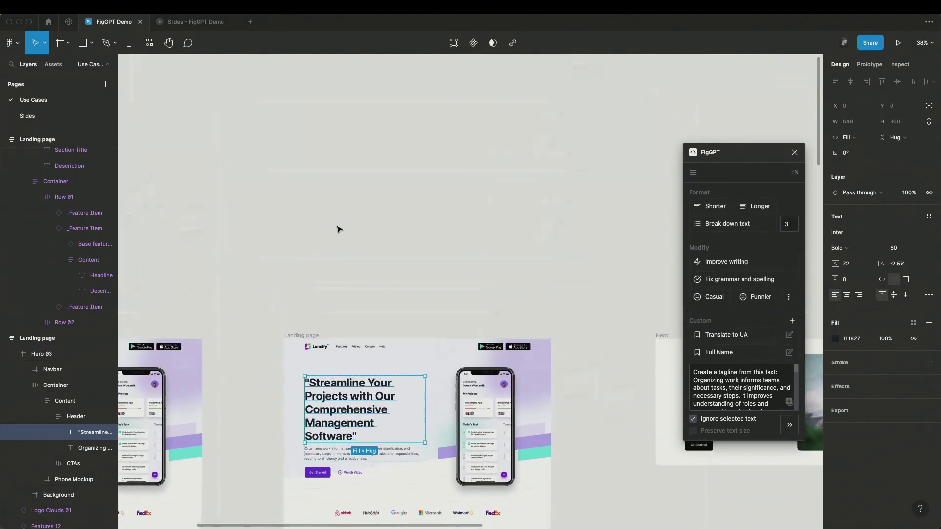
- Place a copy of the headline above the page and change its text to 'Text'
click(306, 171)
click(346, 412)
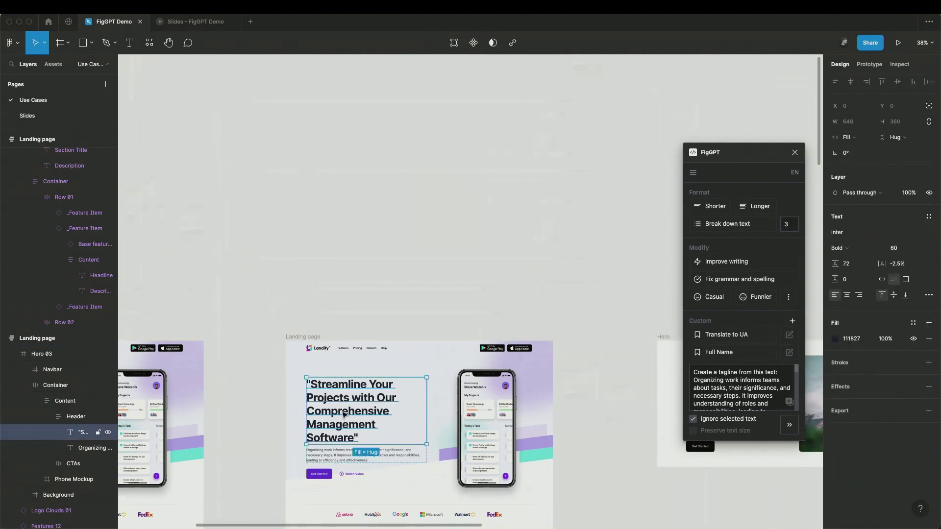
drag(344, 410, 327, 208)
scroll(328, 208, up, 3)
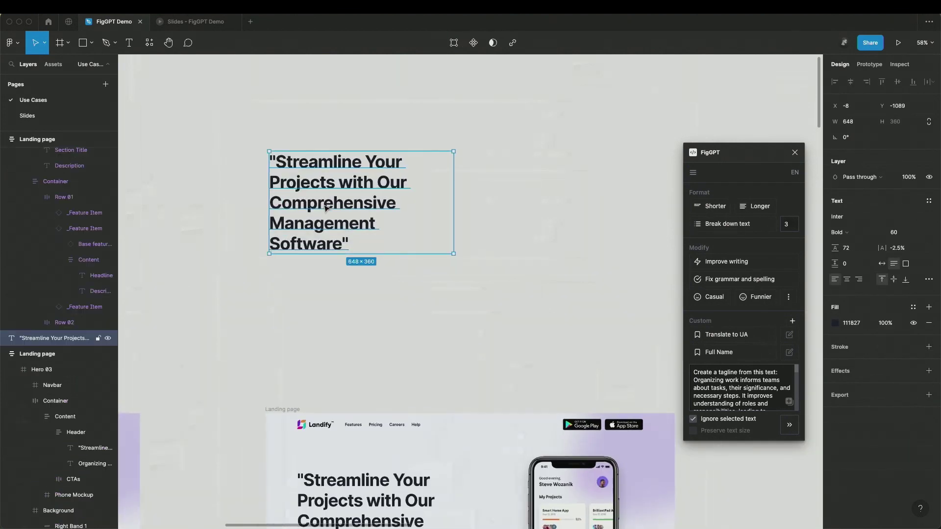
key(Return)
text(Text)
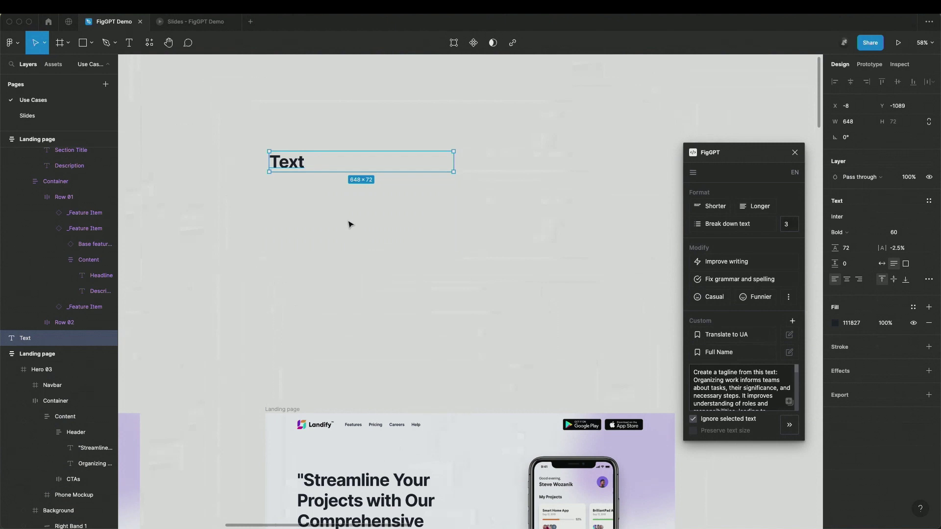
click(369, 216)
- Duplicate Text into eight rows and stack them in auto layout with 16 spacing
drag(302, 163, 301, 184)
key(super+d)
key(super+d)
key(super+d)
key(super+d)
key(super+d)
key(super+d)
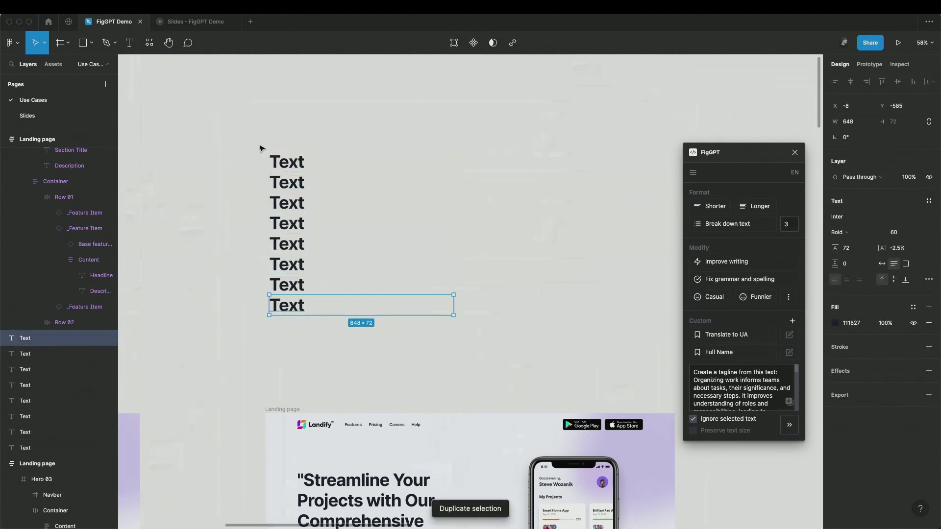
drag(258, 144, 400, 338)
key(shift+a)
click(850, 243)
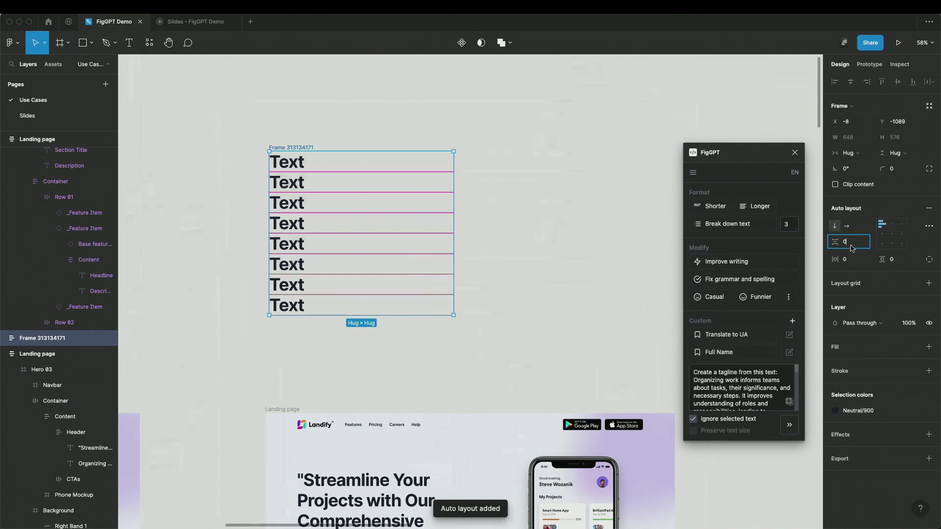
text(16)
key(Return)
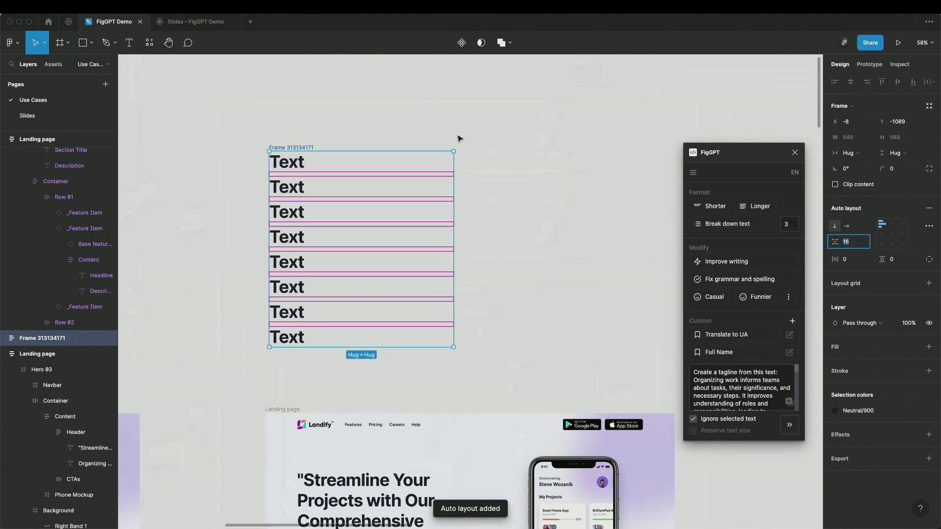
scroll(460, 138, down, 3)
scroll(459, 139, up, 3)
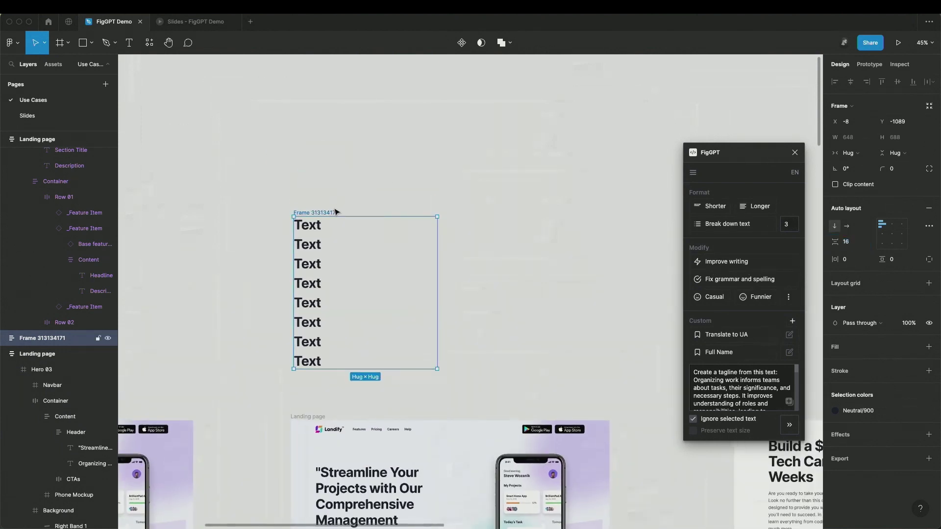
drag(337, 212, 337, 119)
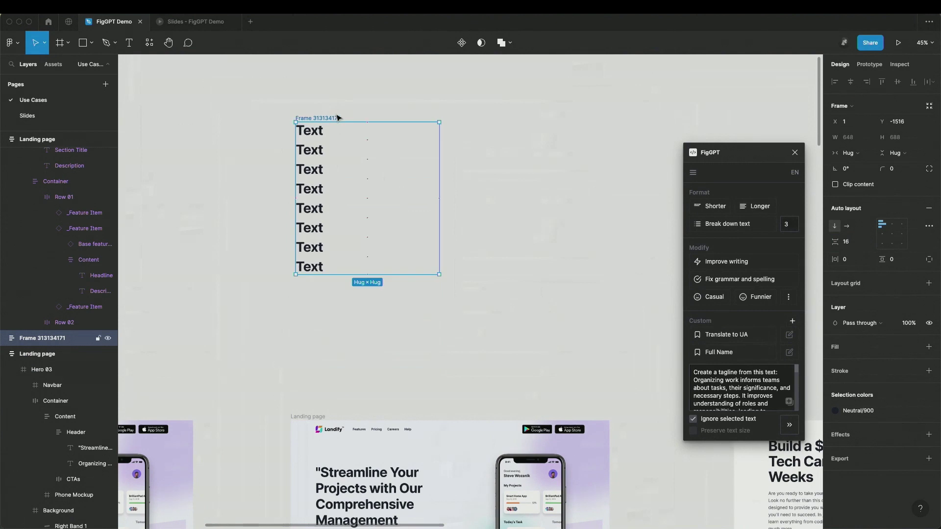
- Fill the stack with generated taglines and widen them to 1394 so each fits
click(787, 425)
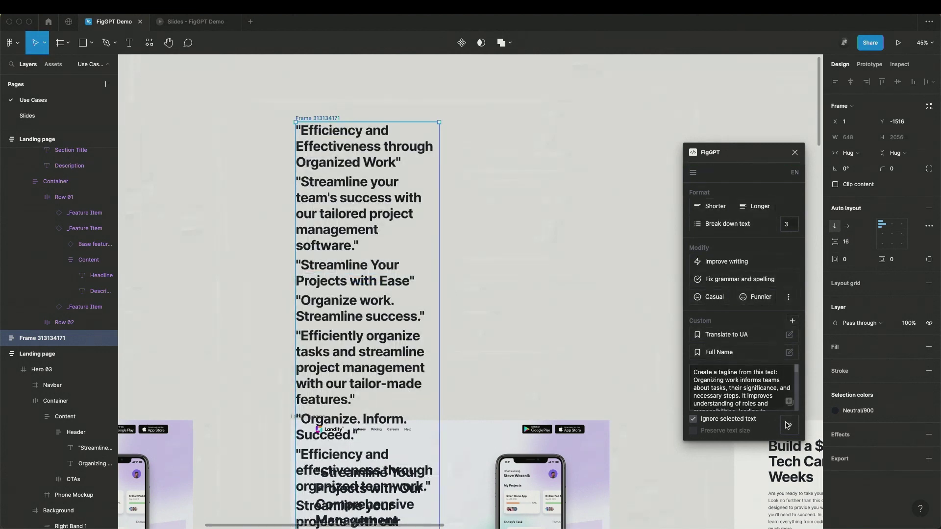
click(496, 215)
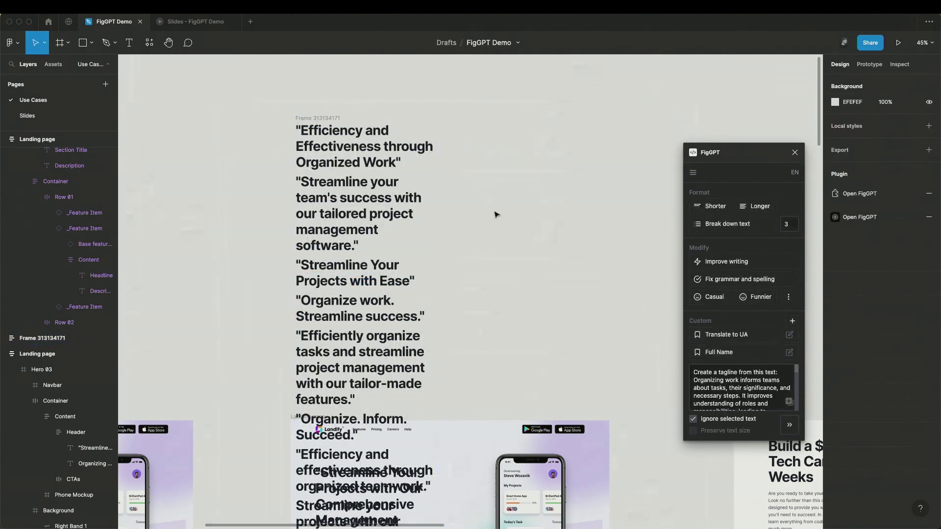
click(433, 169)
key(Return)
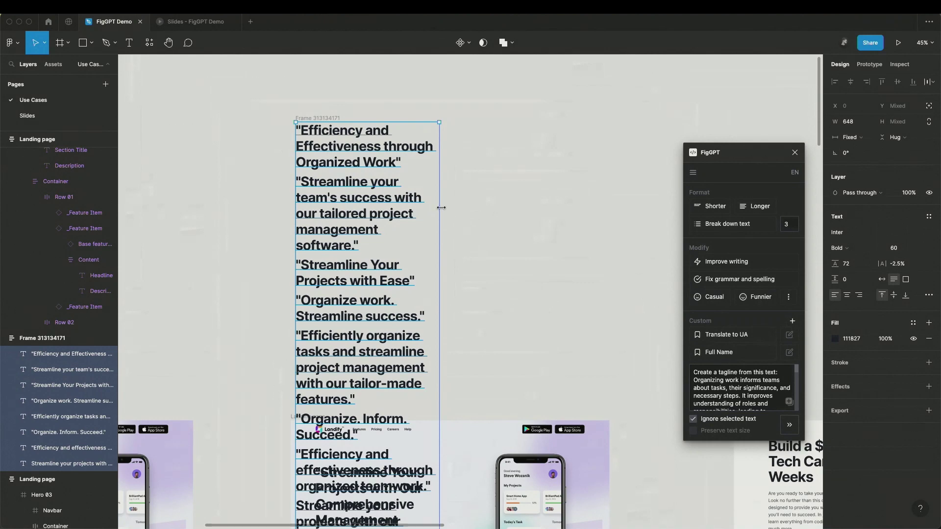
drag(441, 208, 610, 208)
click(539, 94)
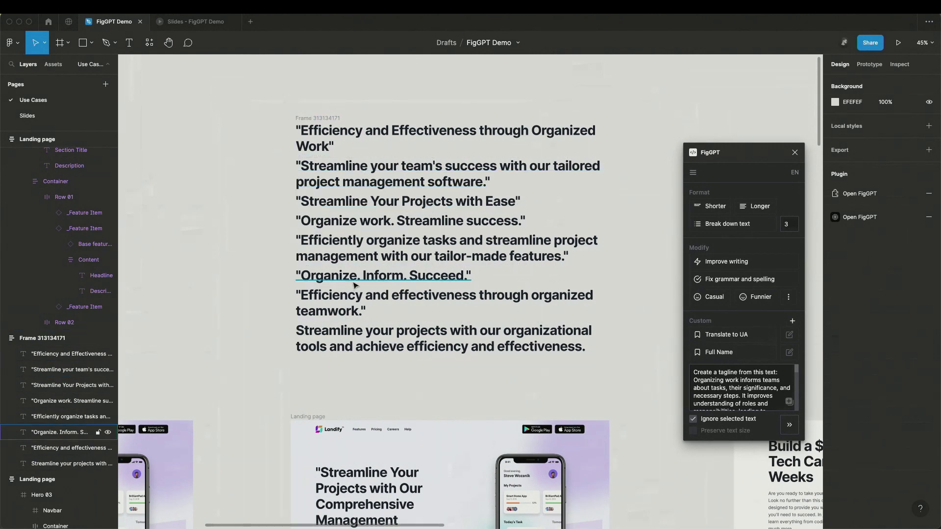
click(327, 119)
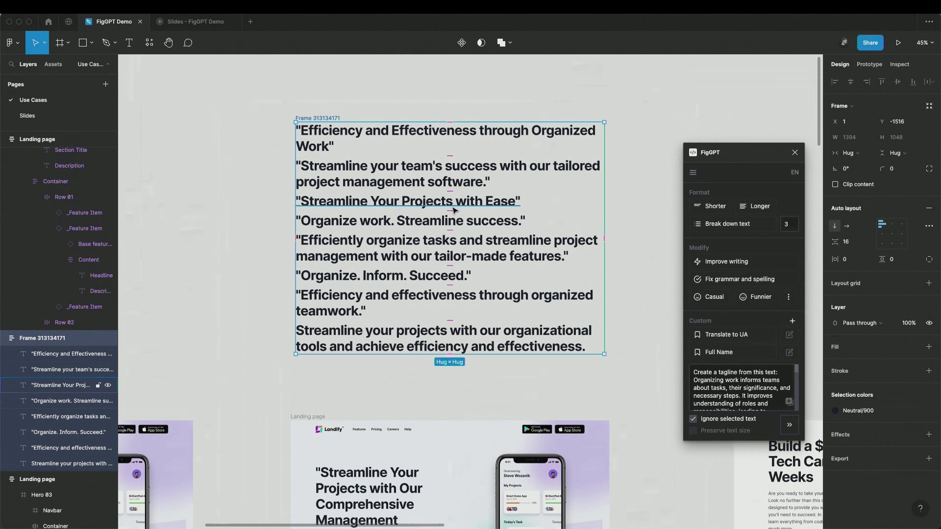
click(493, 205)
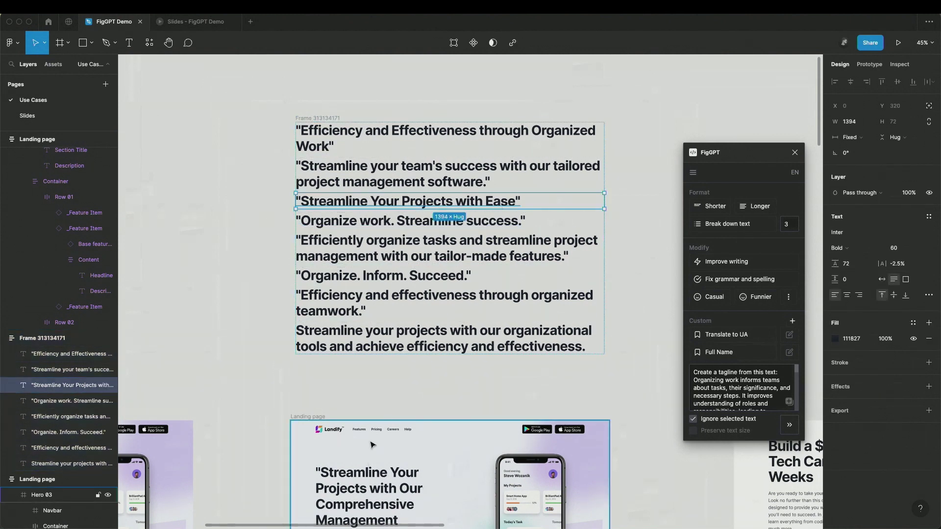
- Run a 'remove quote marks' prompt on all eight taglines with Ignore selected text unticked
key(super+a)
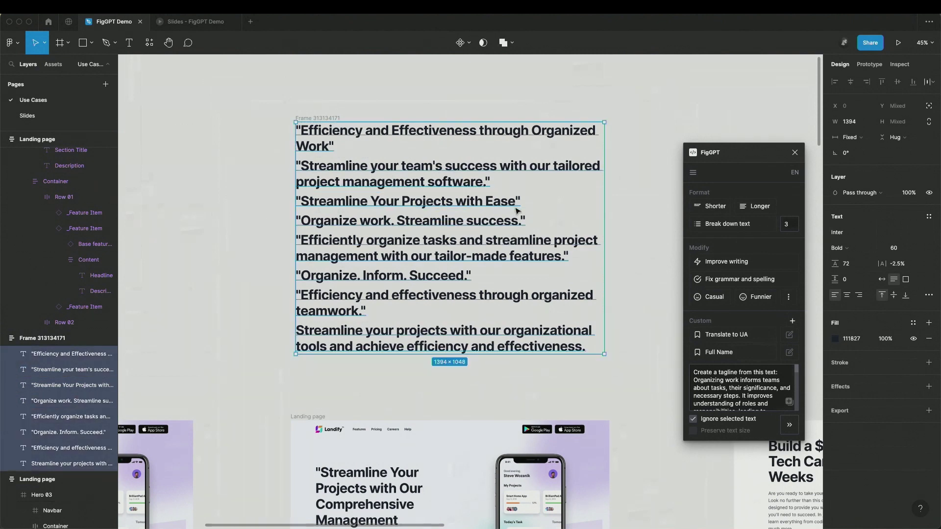
drag(694, 380, 748, 407)
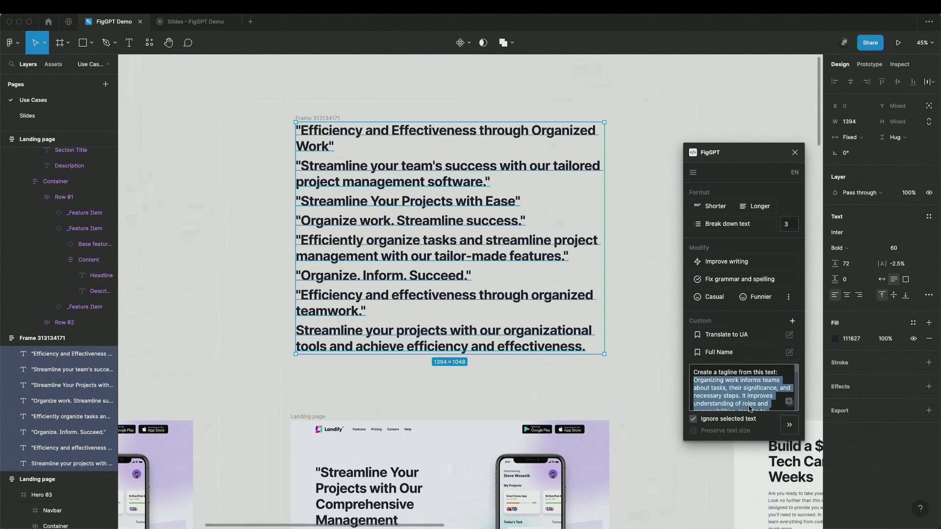
key(super+v)
key(super+a)
key(BackSpace)
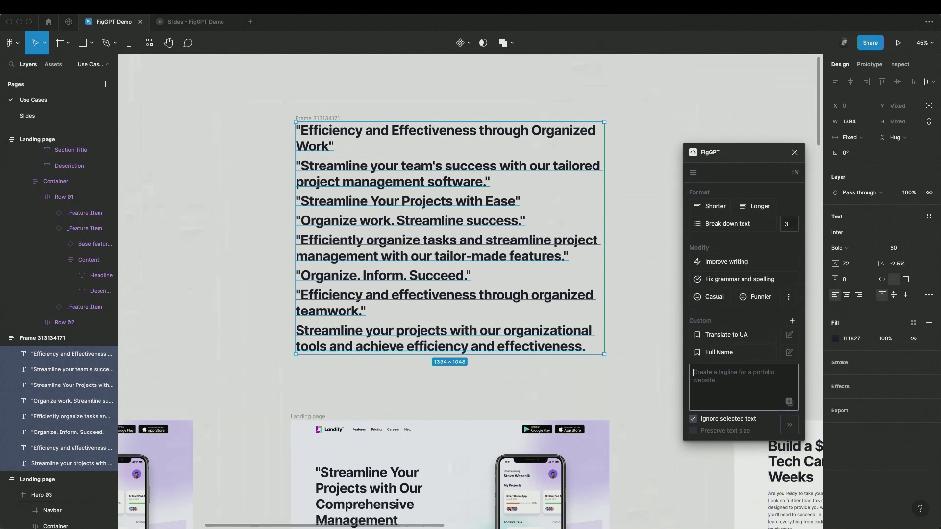
text(remove quote marks)
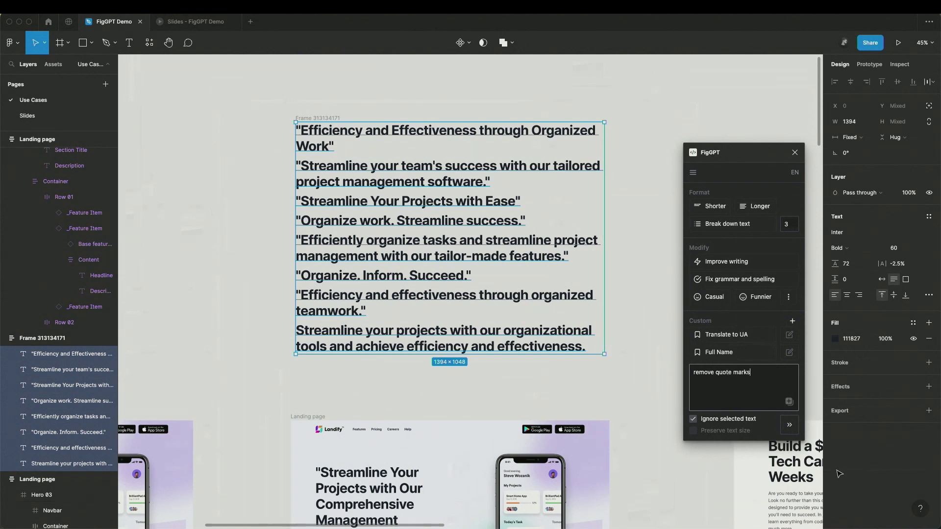
click(755, 422)
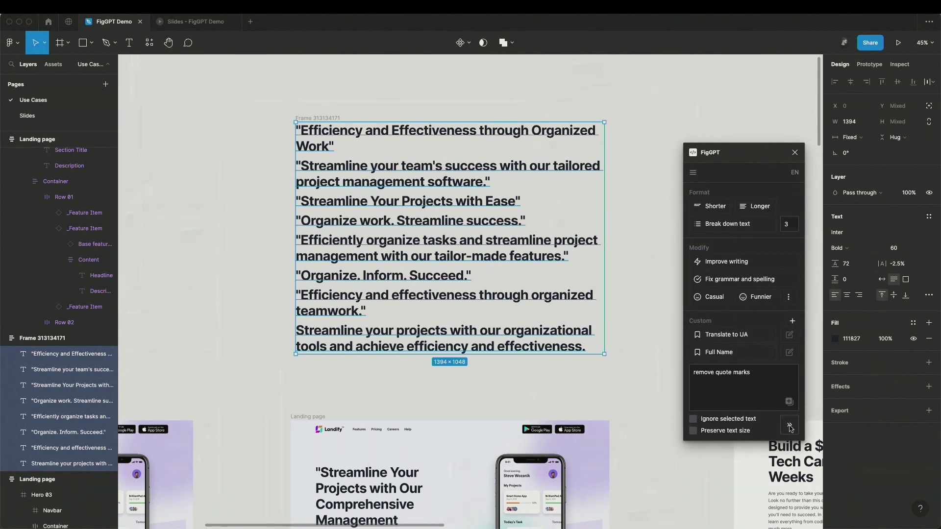
click(790, 427)
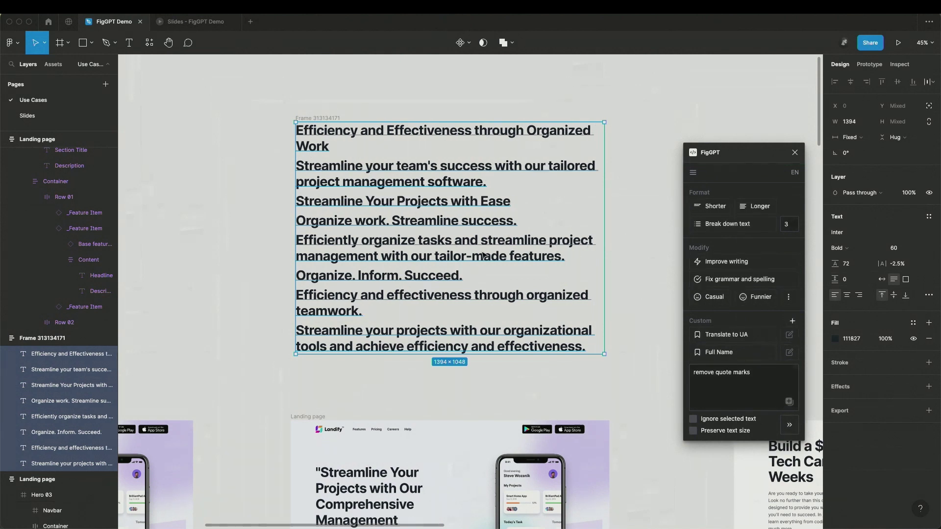
- Copy the 'Organize work. Streamline success.' tagline text from the tagline stack
click(627, 231)
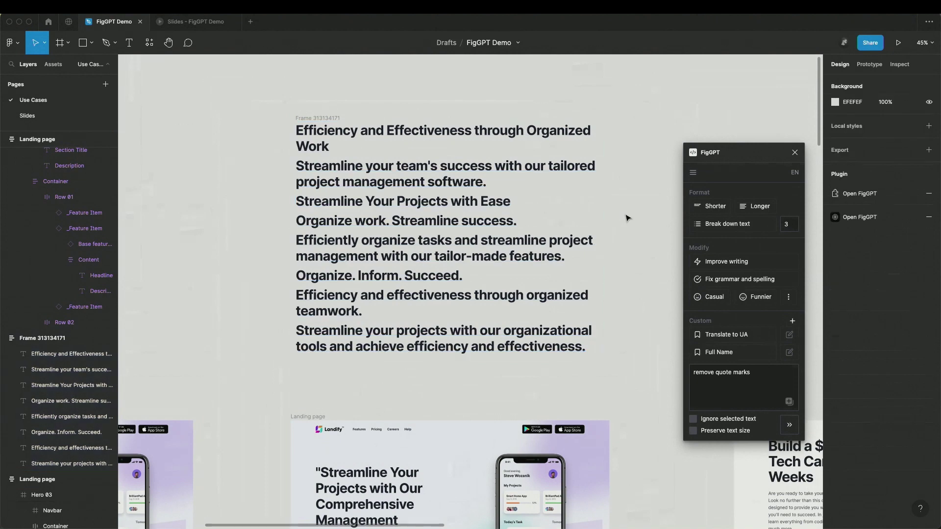
click(484, 256)
double_click(451, 201)
double_click(451, 201)
scroll(381, 362, down, 3)
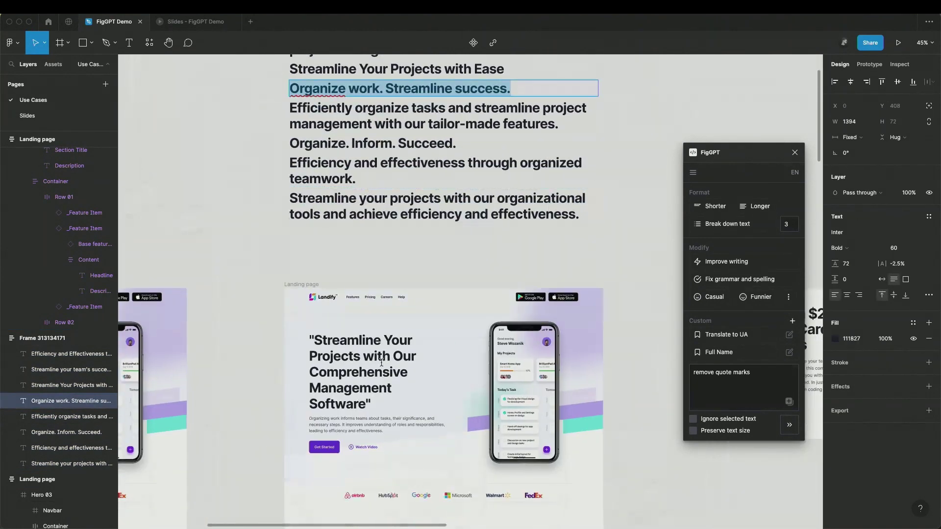
key(ctrl+c)
- Replace the landing page hero title with the copied 'Organize work. Streamline success.' headline
double_click(381, 365)
key(ctrl+a)
key(ctrl+v)
click(416, 272)
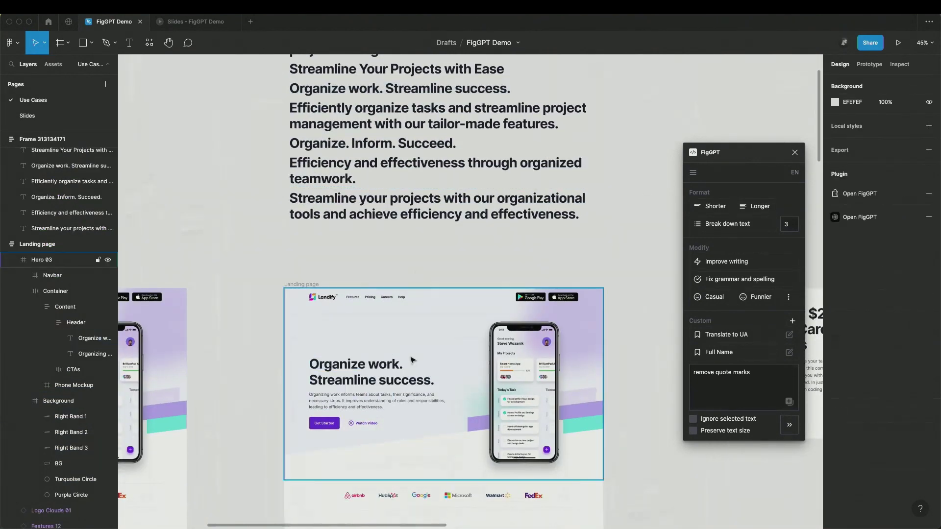
scroll(418, 291, down, 2)
scroll(416, 288, up, 3)
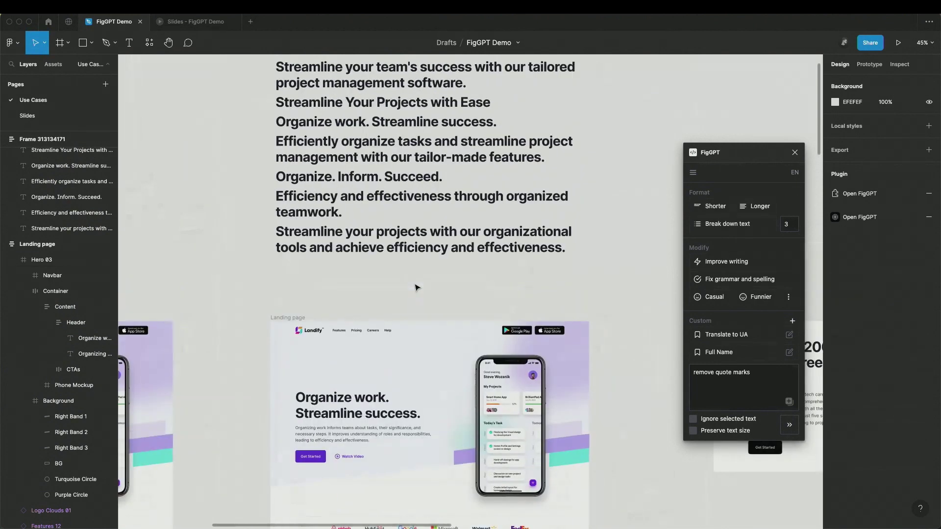
scroll(415, 288, right, 15)
scroll(416, 288, down, 3)
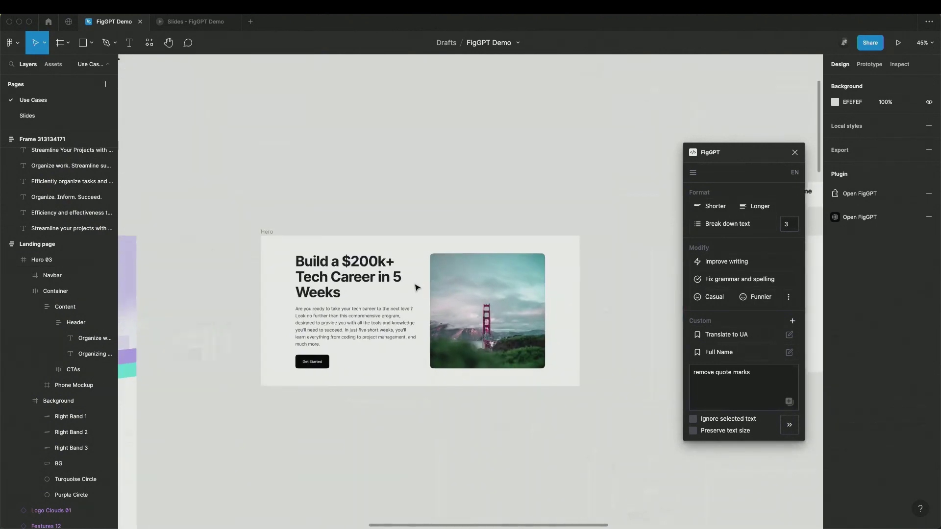
scroll(416, 287, left, 1)
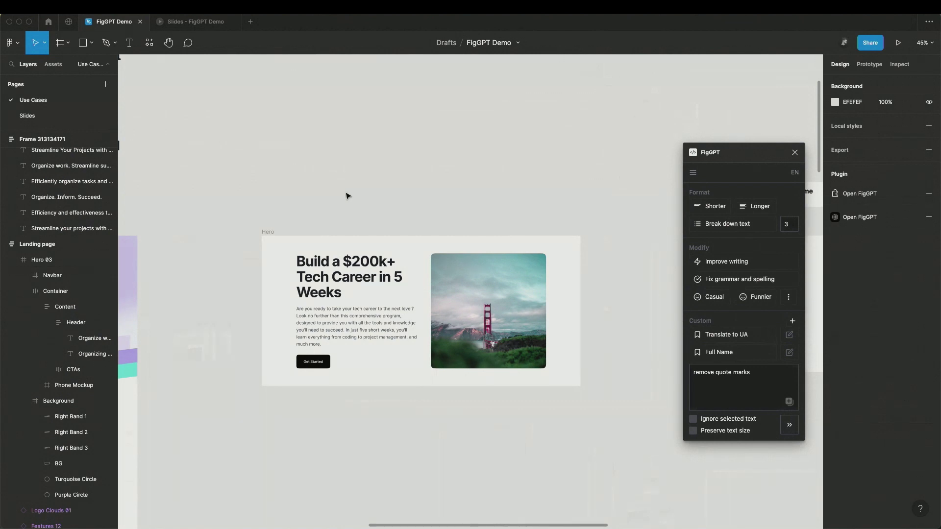
- Duplicate the Hero frame and position the copy just below the original
scroll(348, 189, down, 3)
scroll(359, 169, down, 1)
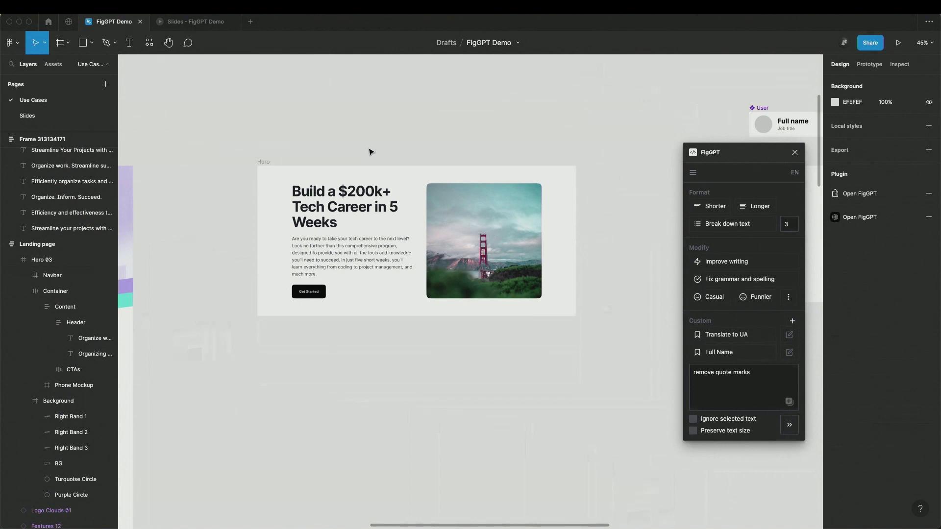
drag(263, 163, 267, 367)
scroll(266, 367, down, 3)
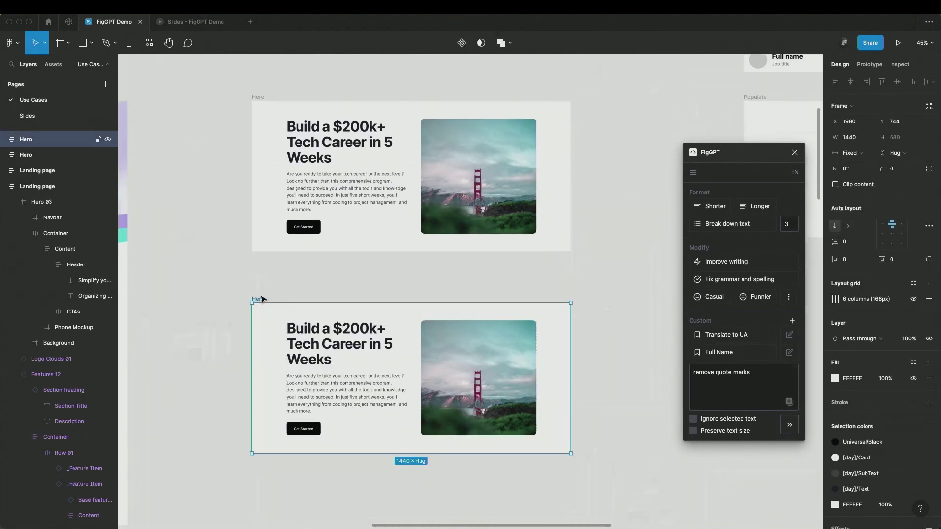
drag(261, 298, 275, 278)
- Run FigGPT's 'translate to spanish' custom prompt on the Hero copy with Preserve text size on
triple_click(755, 377)
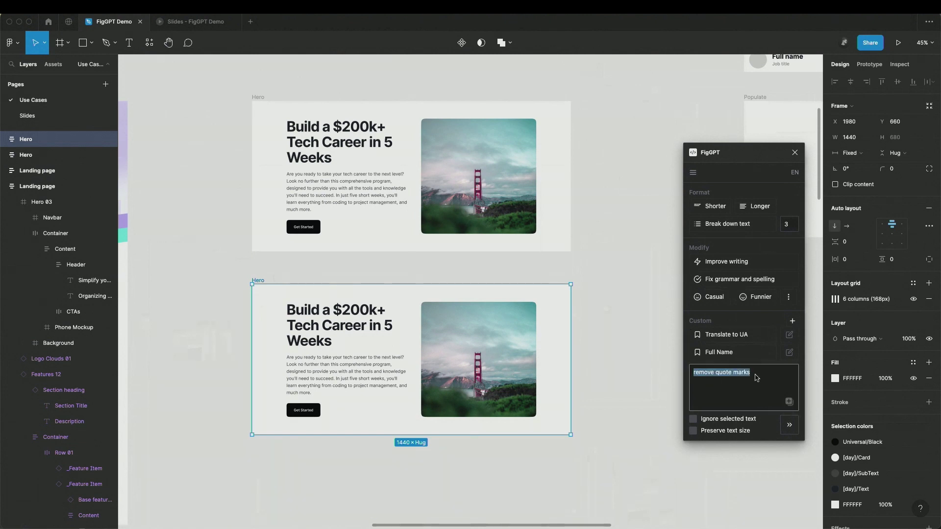
text(tran)
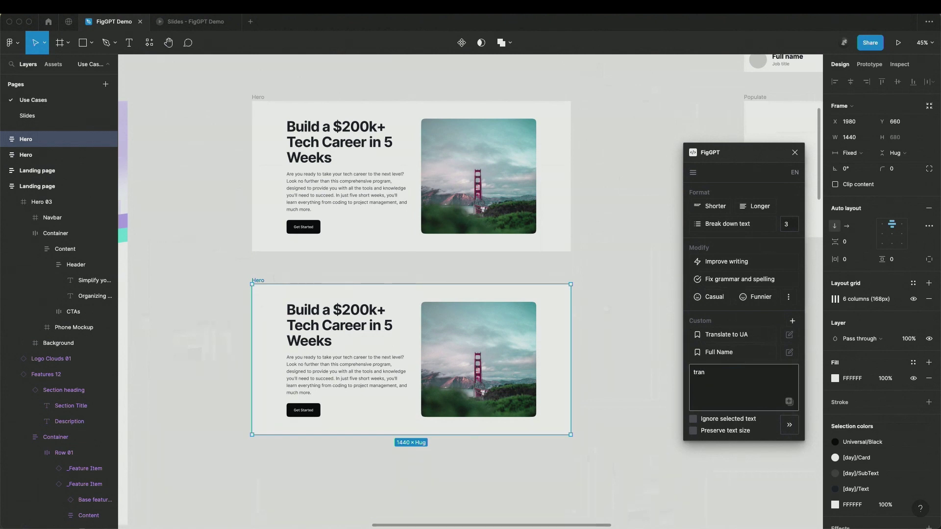
text(slate to spanish)
click(693, 430)
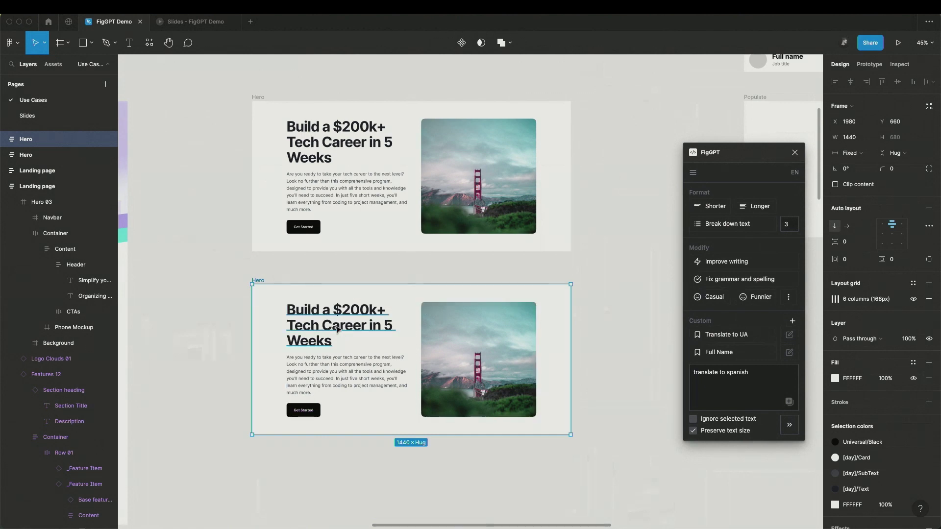
click(311, 270)
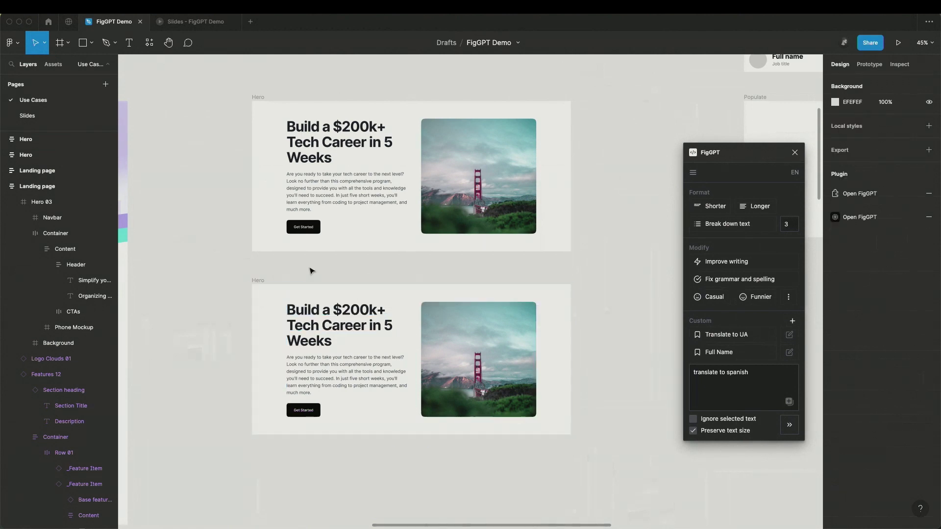
click(262, 282)
click(789, 425)
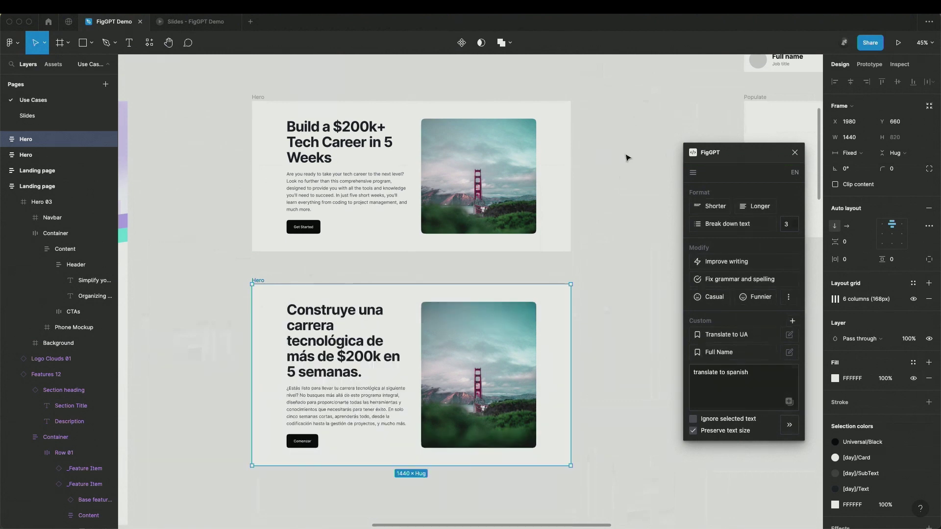
- Set FigGPT's output language to Spanish and shorten the Spanish Hero paragraph
scroll(320, 441, down, 5)
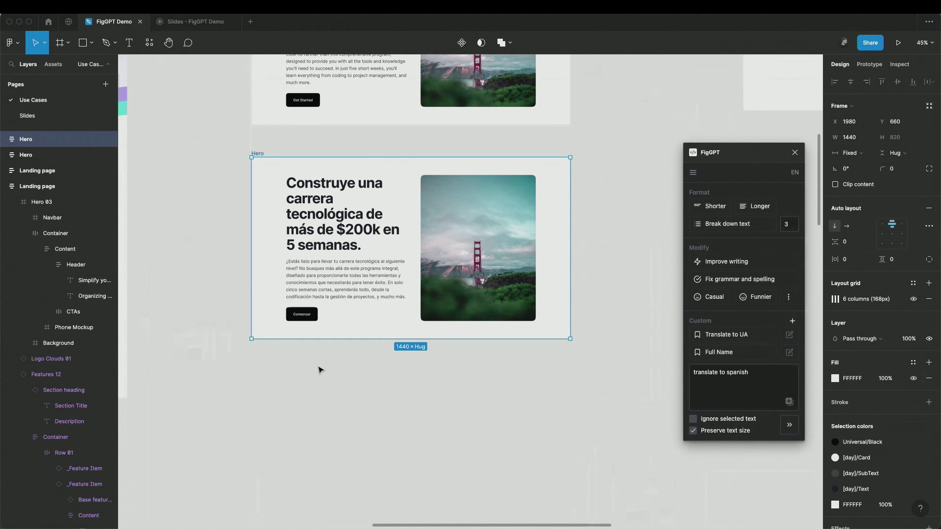
click(343, 286)
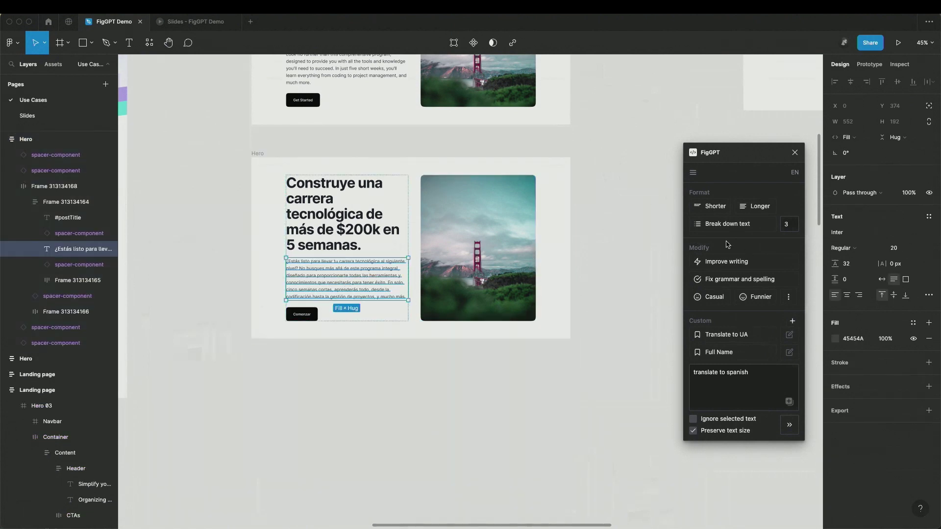
click(794, 172)
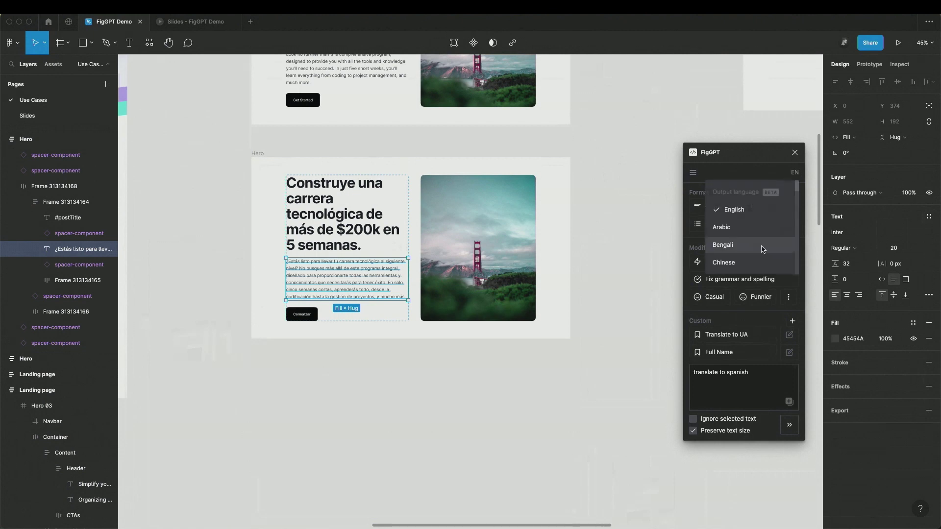
scroll(755, 248, down, 5)
scroll(756, 250, up, 10)
scroll(745, 224, down, 15)
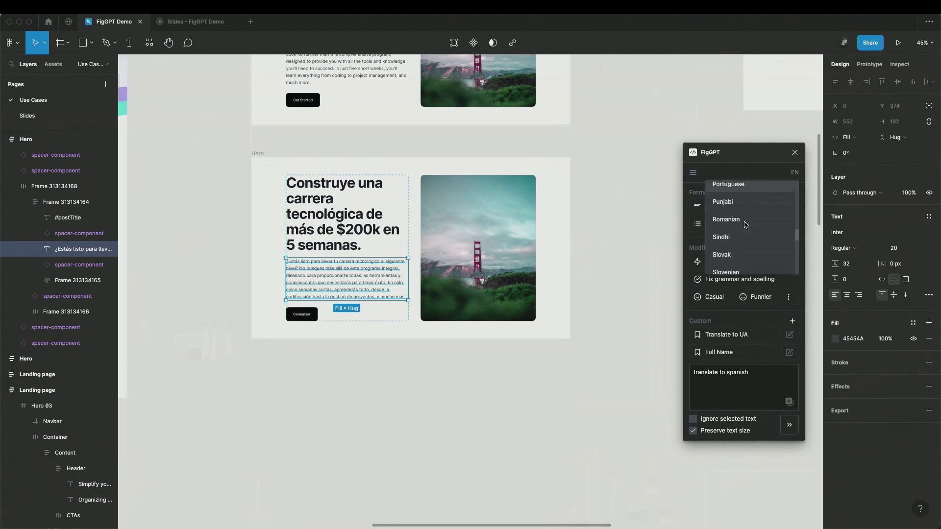
scroll(744, 245, up, 5)
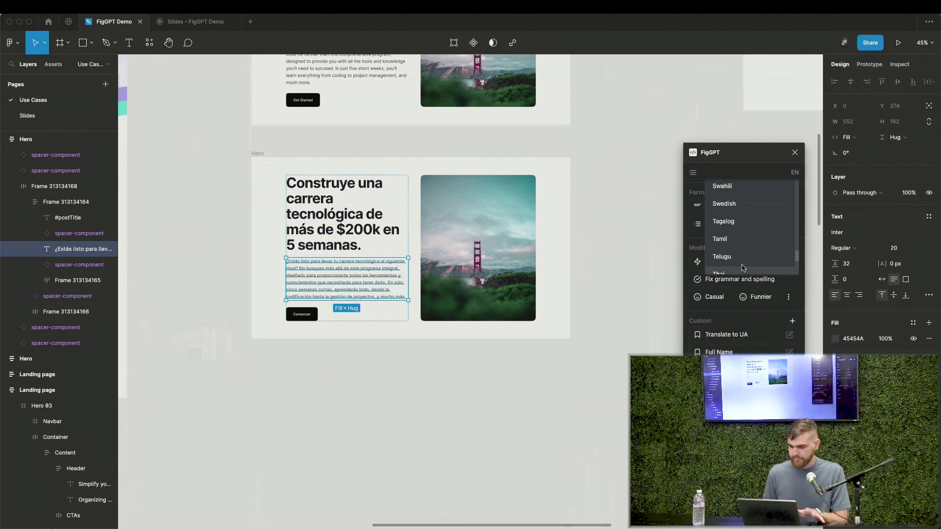
scroll(749, 205, down, 1)
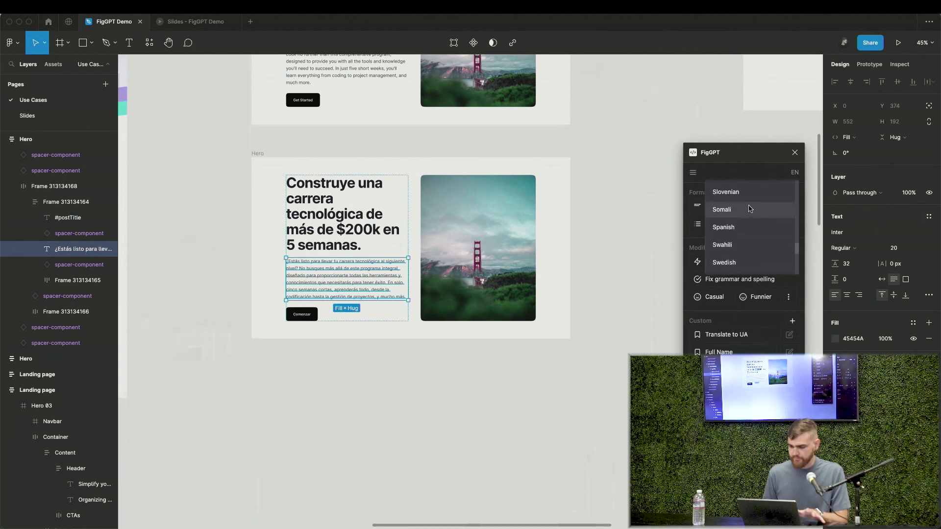
scroll(749, 208, up, 2)
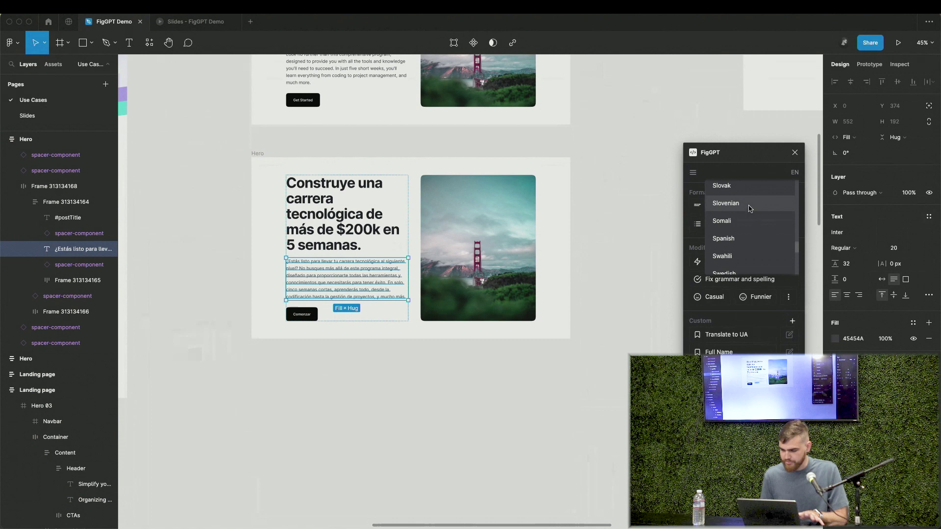
click(730, 239)
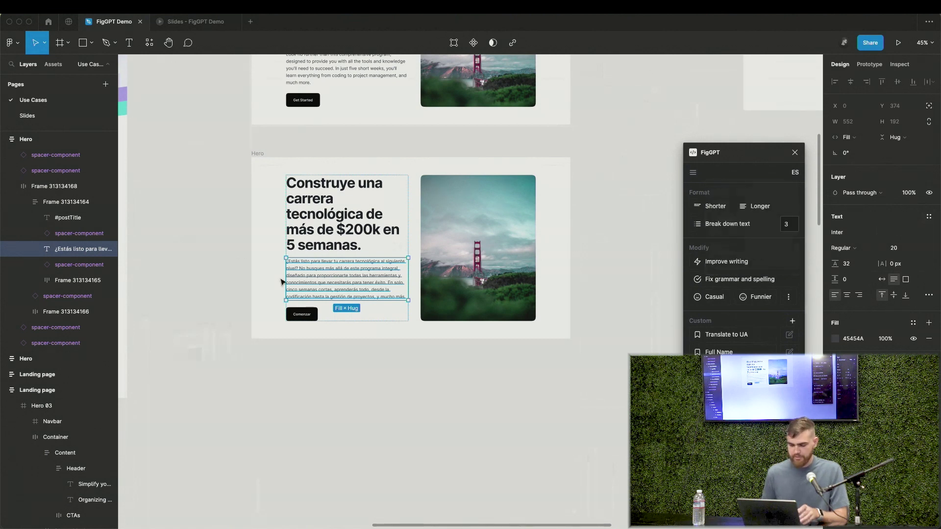
click(719, 208)
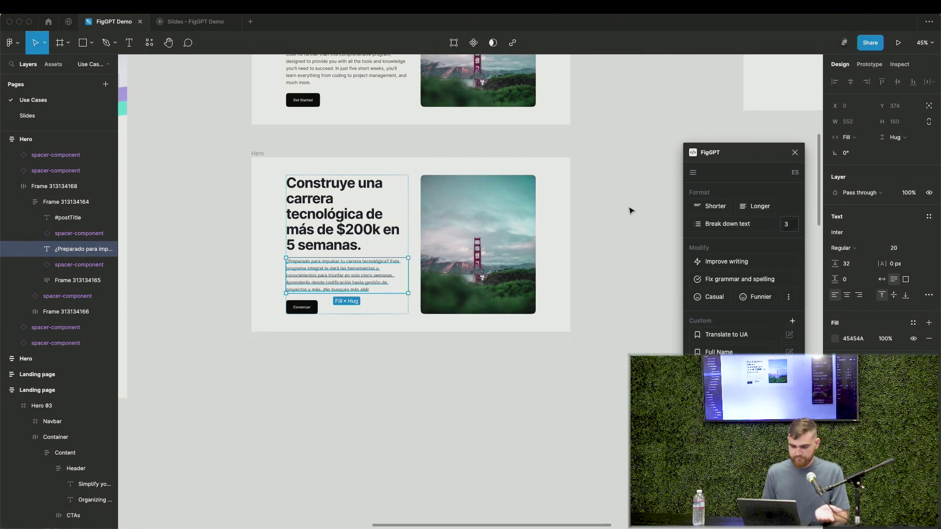
- Switch FigGPT's output language back to English
ctrl+scroll(343, 274, up, 5)
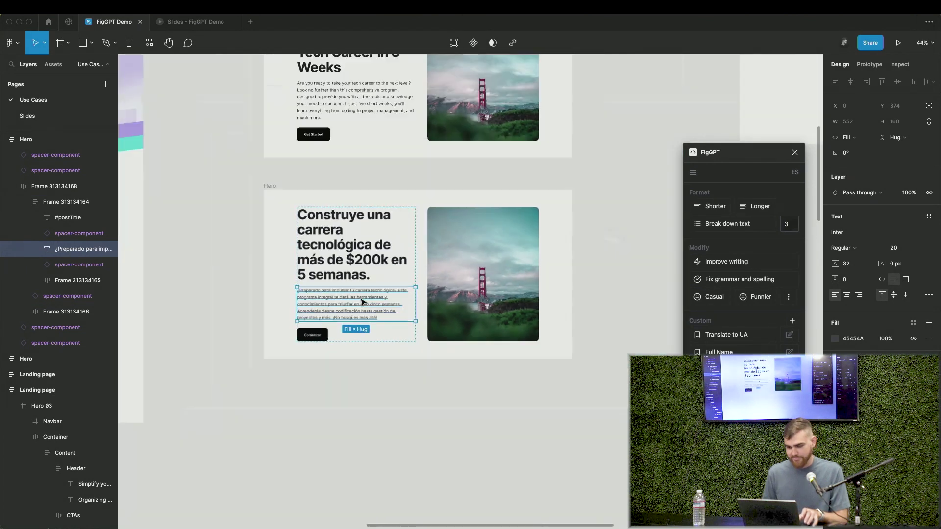
scroll(361, 303, down, 5)
click(380, 202)
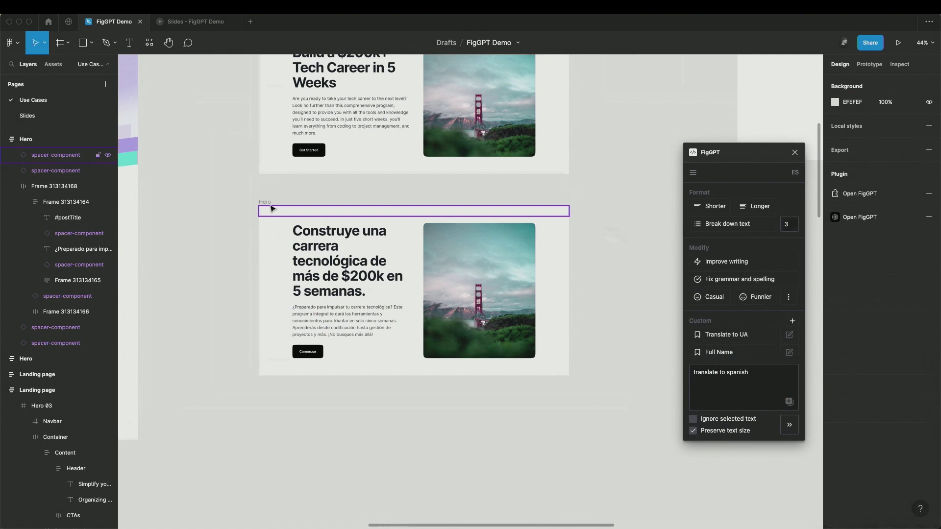
scroll(267, 205, up, 2)
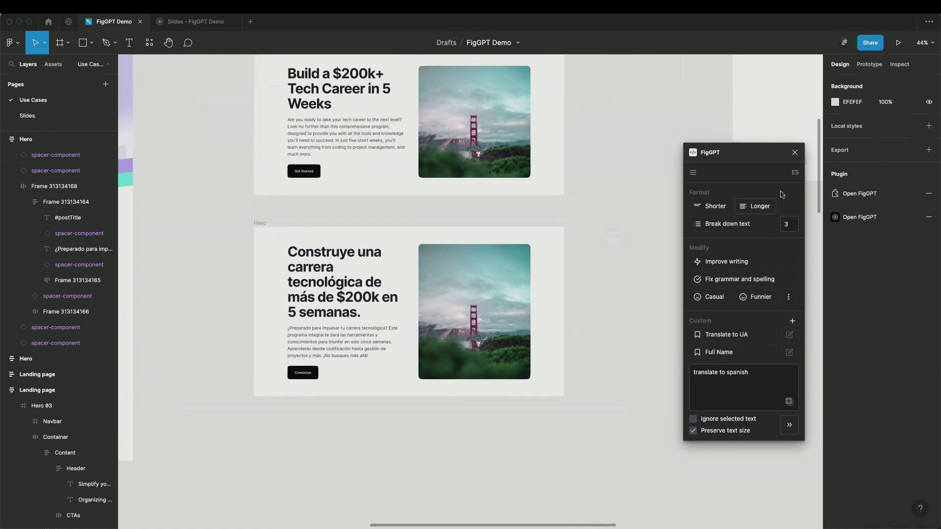
click(794, 172)
scroll(777, 241, up, 10)
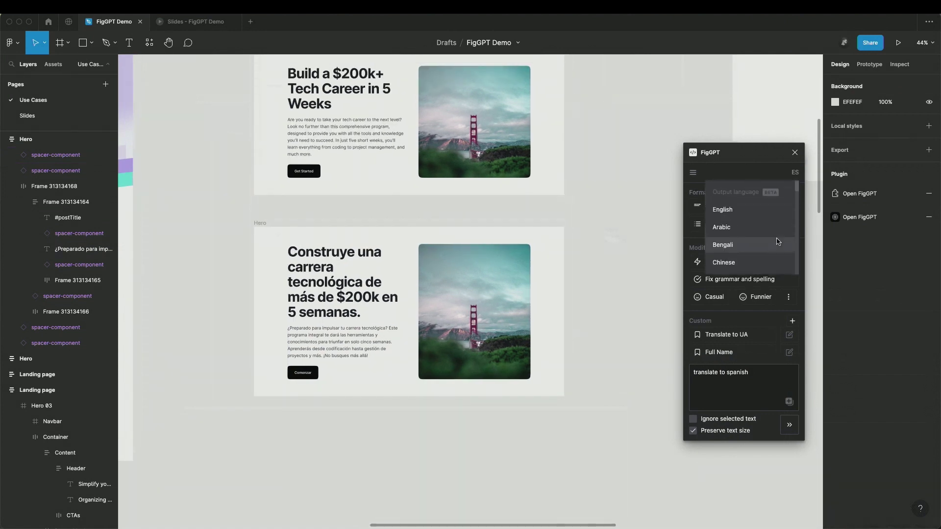
click(749, 209)
- Place a User card copy inside Populate and duplicate it into four user rows
scroll(606, 231, up, 3)
scroll(606, 231, right, 12)
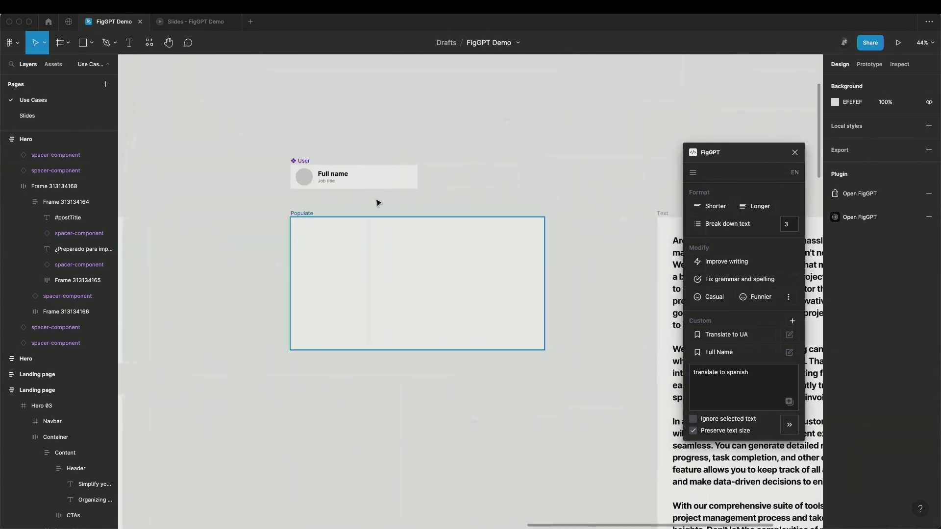
scroll(347, 189, up, 5)
scroll(347, 189, right, 2)
scroll(347, 189, down, 1)
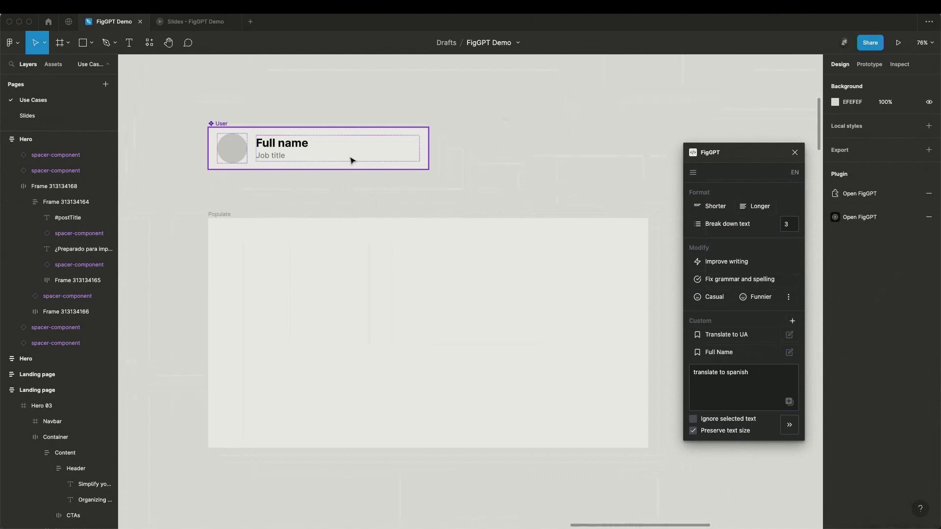
drag(315, 160, 359, 309)
click(380, 307)
click(332, 275)
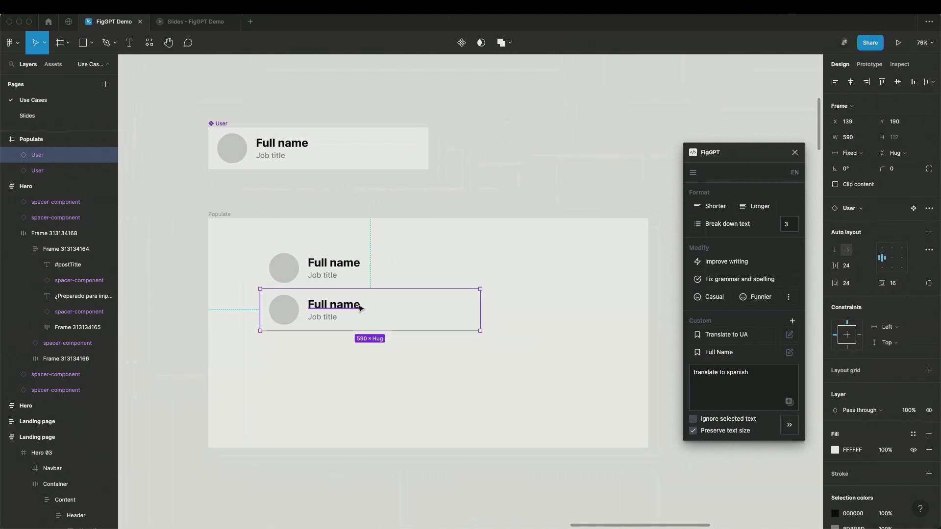
key(super+d)
key(super+d)
- Fill the four cards' Full name fields using FigGPT's custom Full Name prompt
double_click(343, 388)
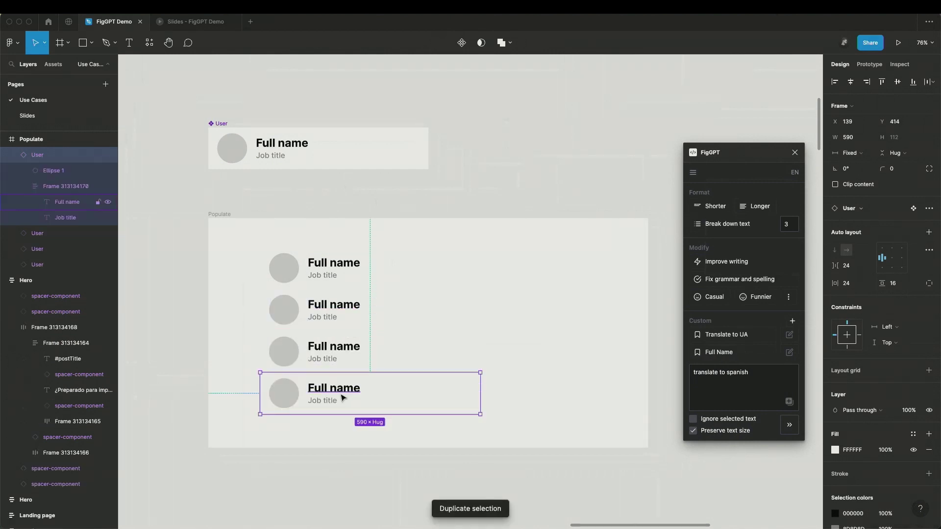
shift+click(346, 346)
shift+click(350, 305)
shift+click(349, 267)
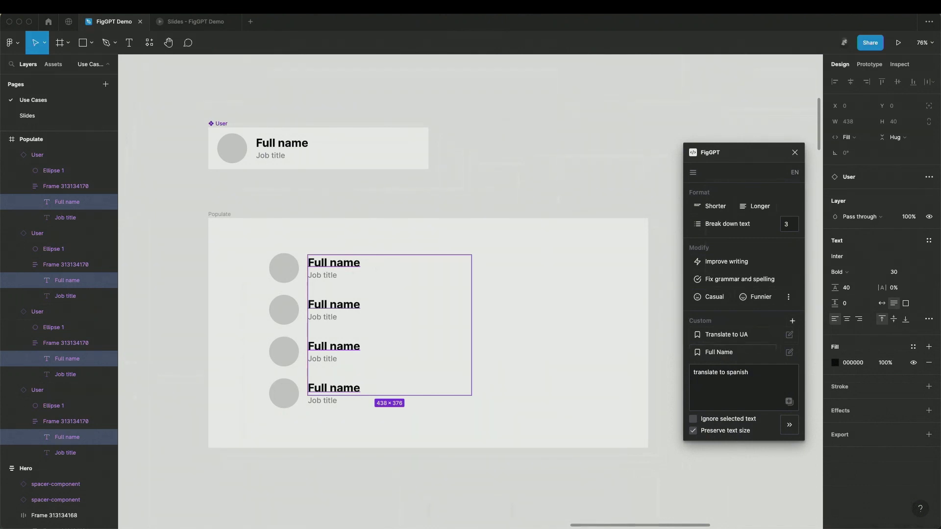
click(719, 351)
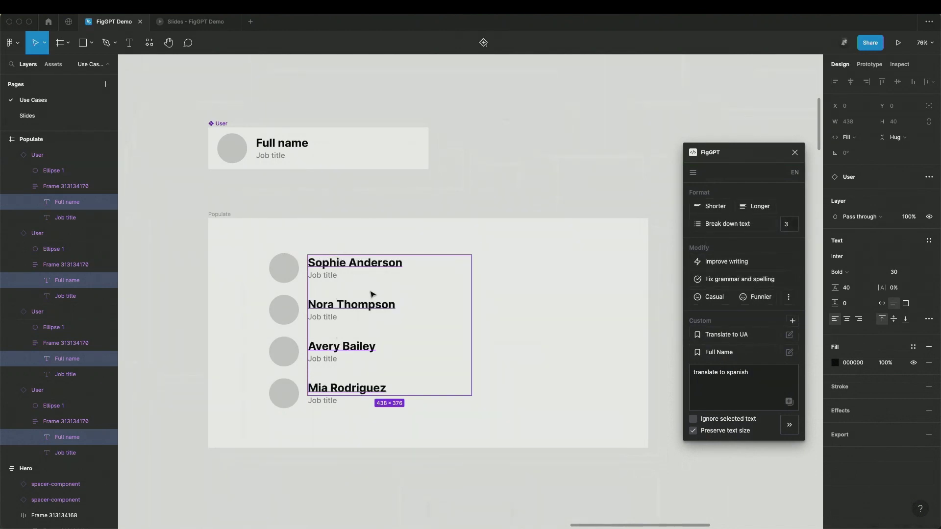
- Generate random funny job titles for all four Job title fields, with Ignore selected text ticked
click(322, 399)
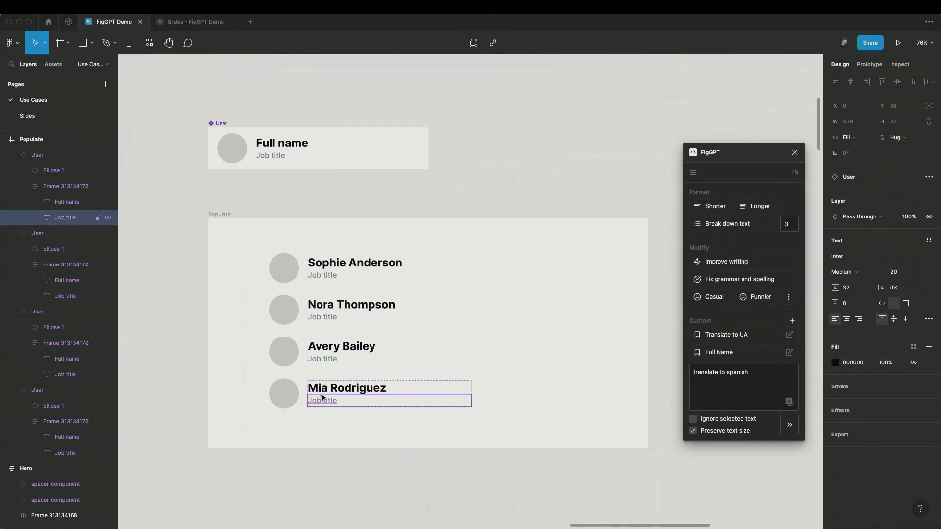
shift+click(331, 360)
shift+click(318, 318)
shift+click(331, 277)
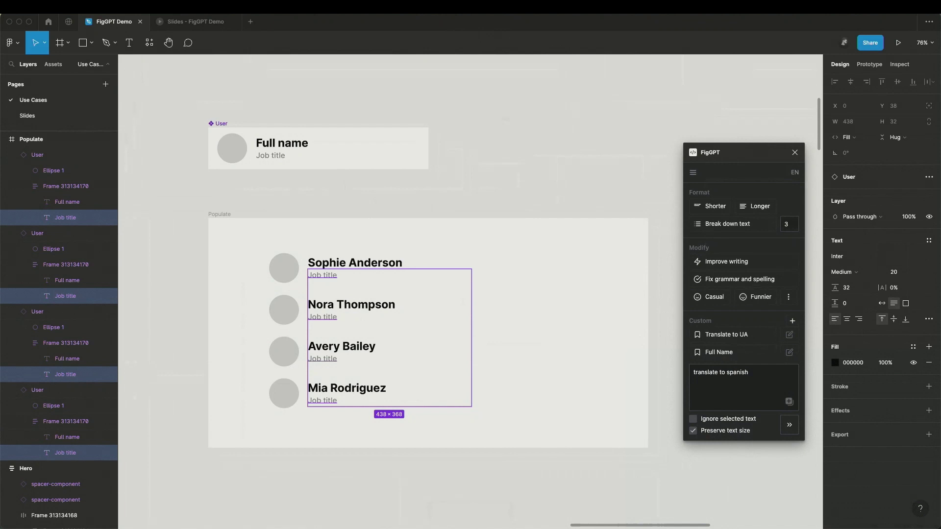
text(create a)
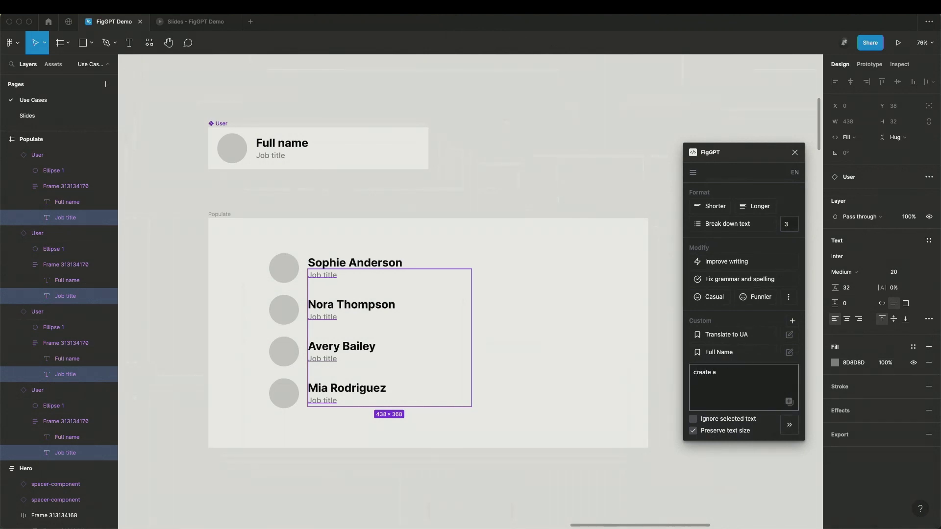
text( random funny job title)
click(696, 421)
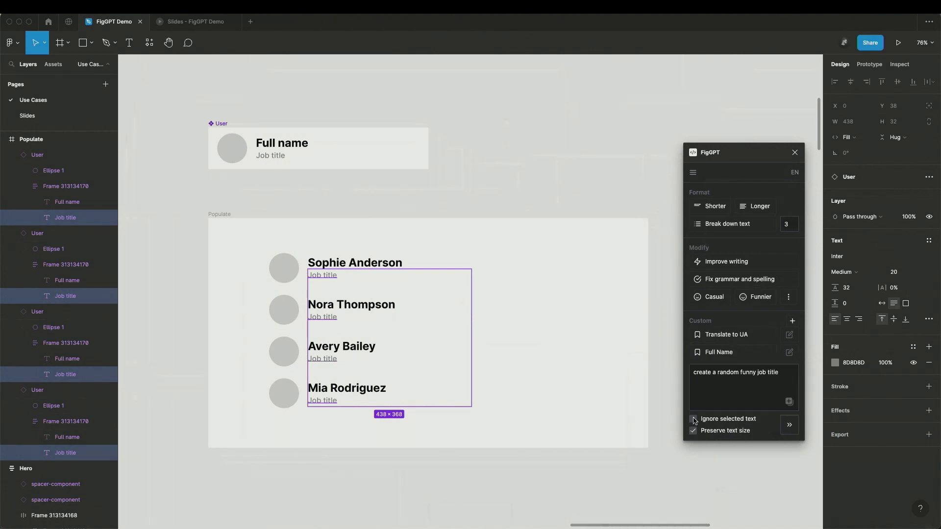
click(789, 426)
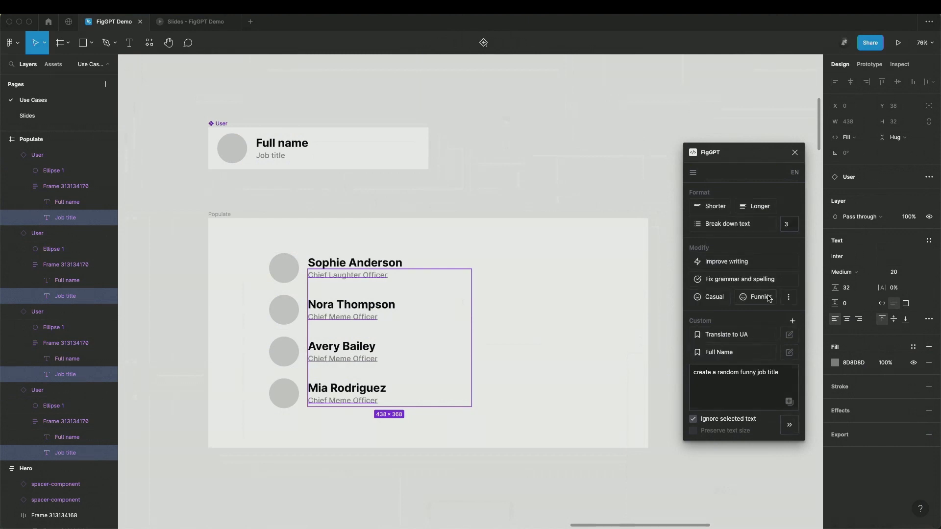
scroll(341, 334, up, 5)
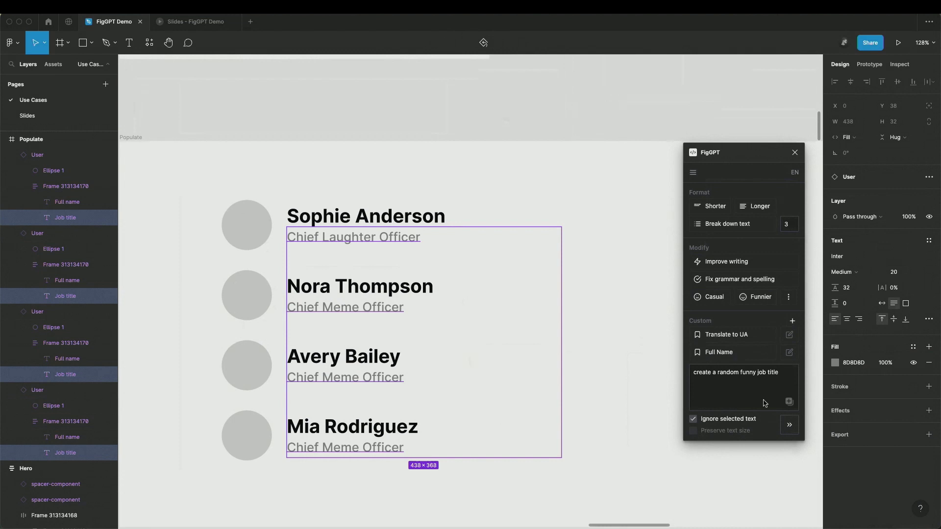
click(788, 428)
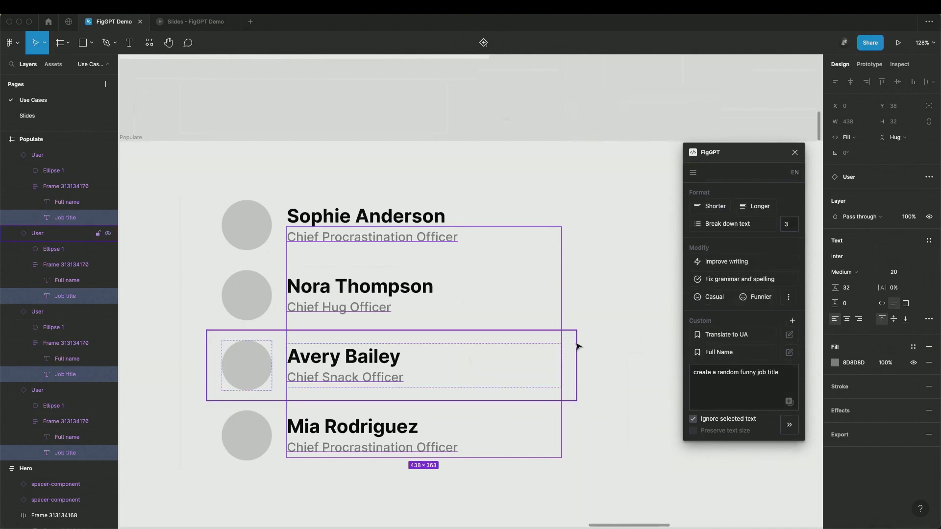
- Fade the first, third and fourth user cards to 20% opacity
click(605, 347)
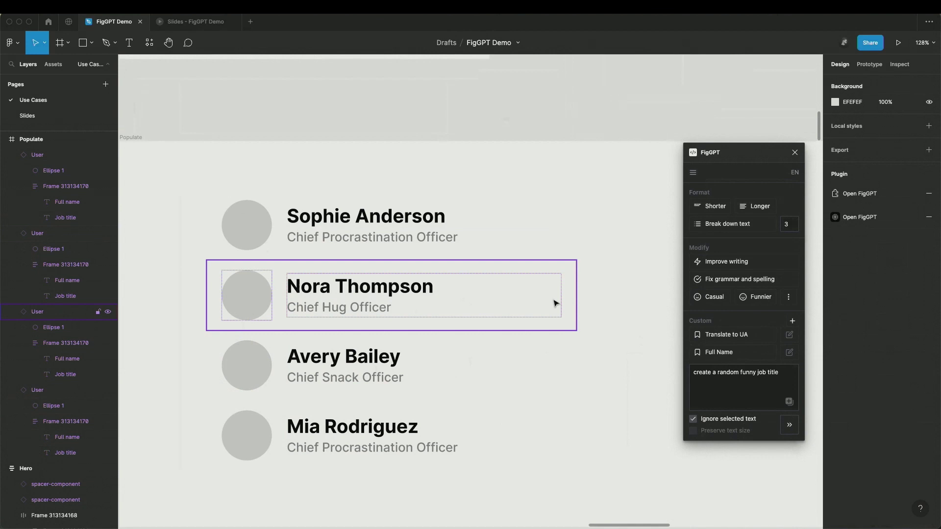
click(429, 299)
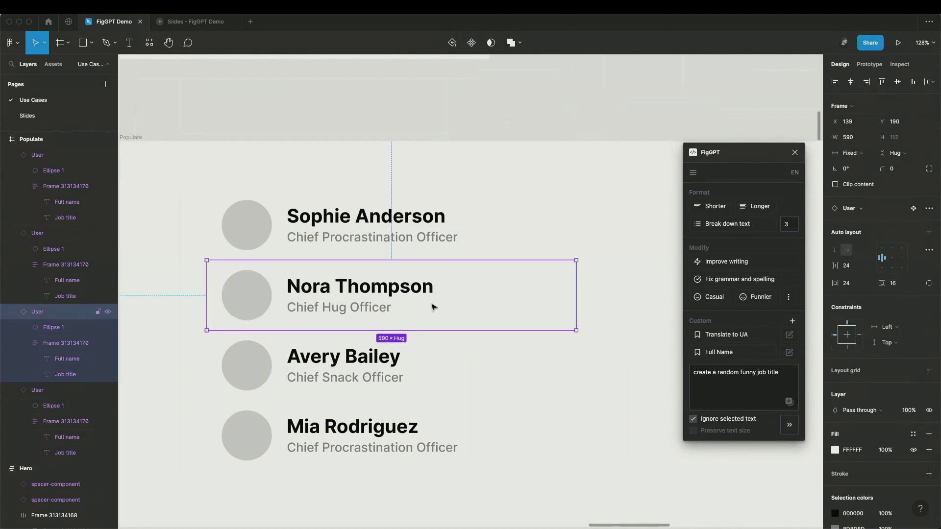
click(402, 362)
shift+click(401, 431)
shift+click(426, 223)
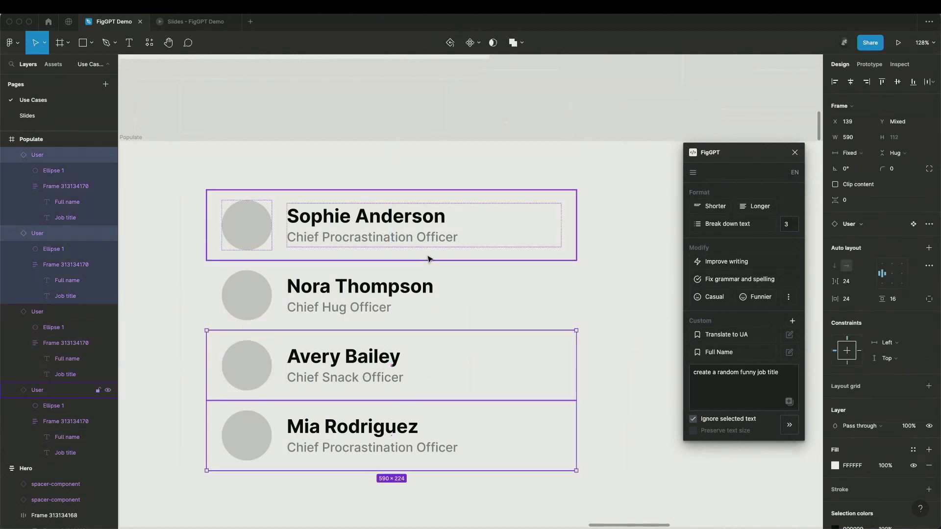
key(2)
click(502, 117)
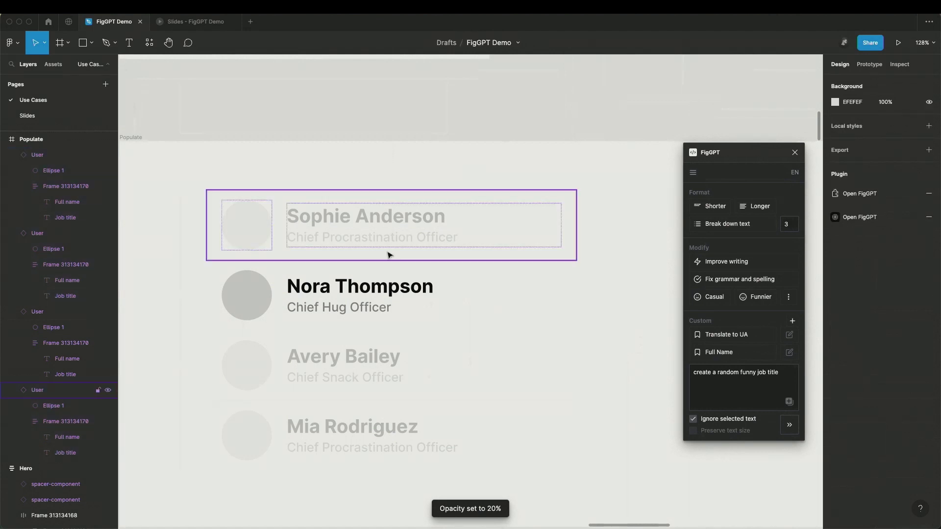
- Scroll the canvas until the Text frame with the 'Are you tired of dealing…' paragraphs shows
scroll(389, 254, down, 5)
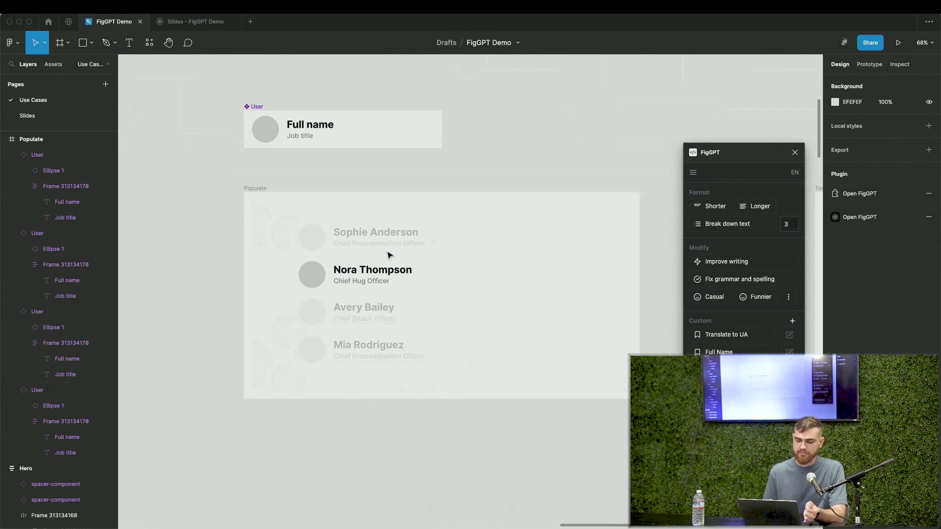
scroll(412, 177, down, 2)
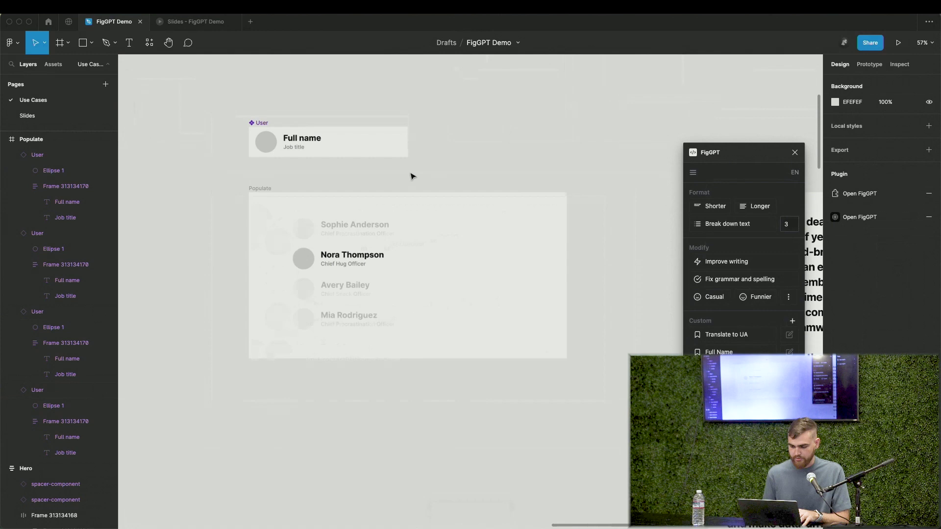
scroll(411, 181, right, 10)
scroll(411, 186, down, 1)
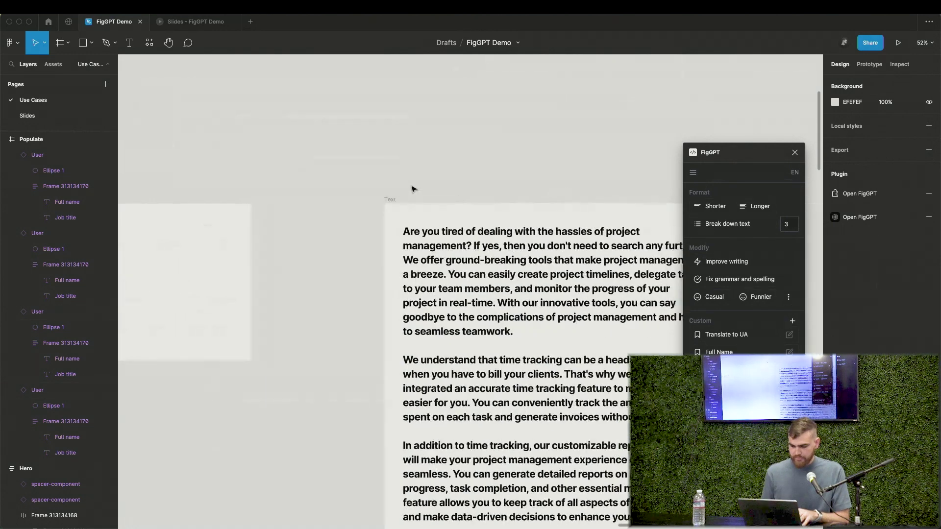
scroll(411, 188, right, 5)
scroll(412, 189, down, 2)
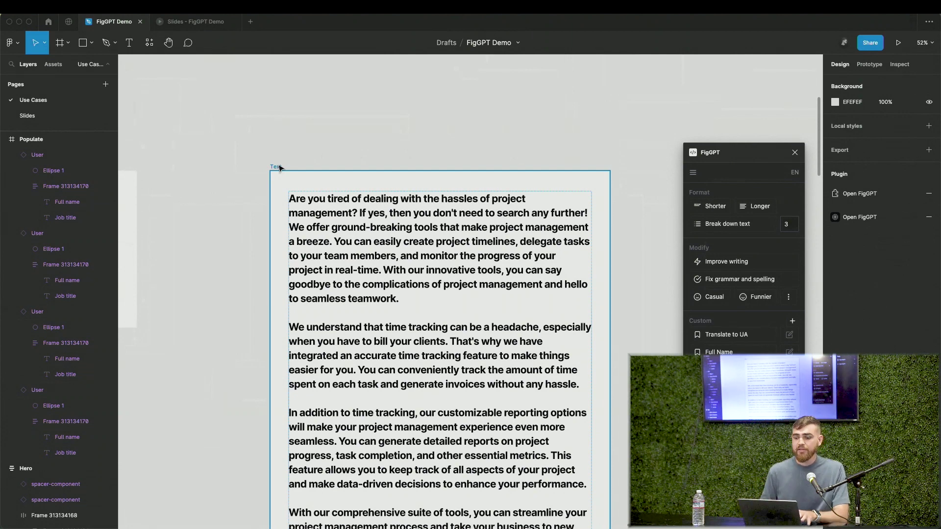
- Save 'Decorate with emojis.' as the global prompt suffix in FigGPT's Settings
click(693, 173)
click(701, 191)
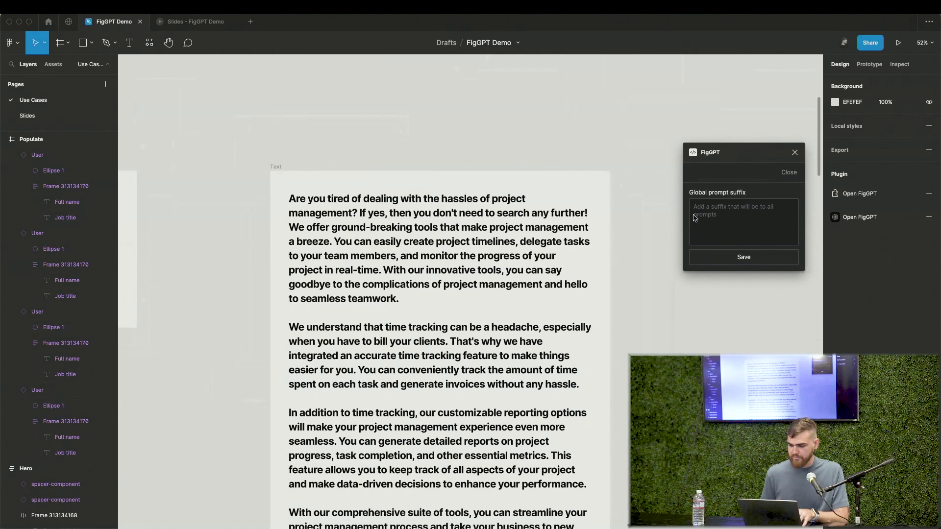
click(718, 222)
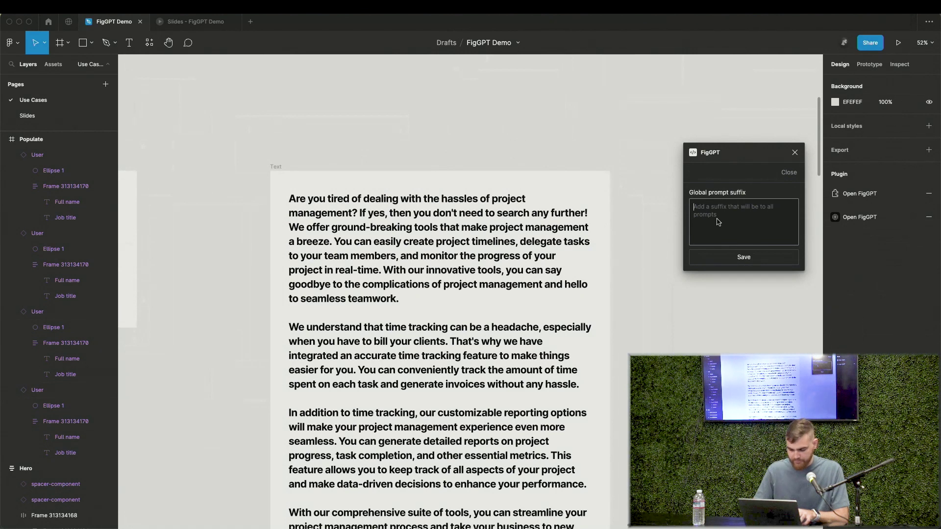
text(Decor)
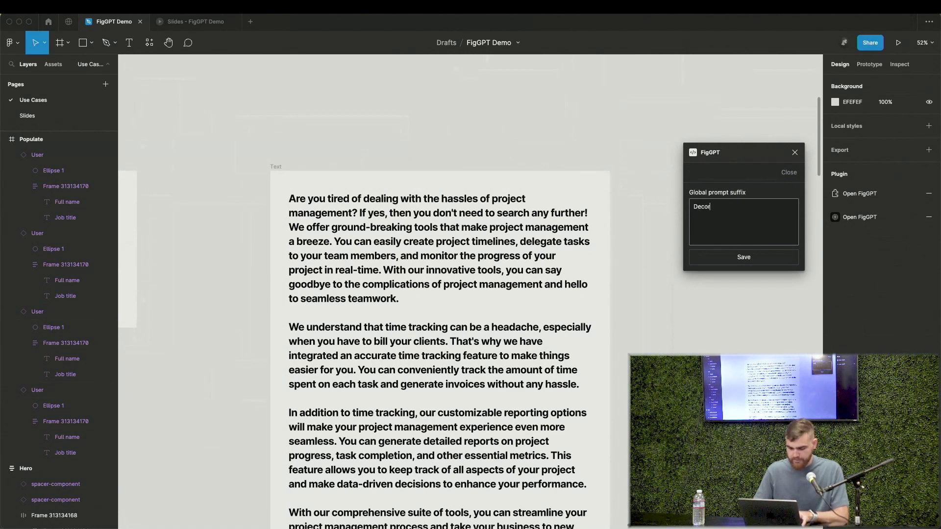
text(ate with )
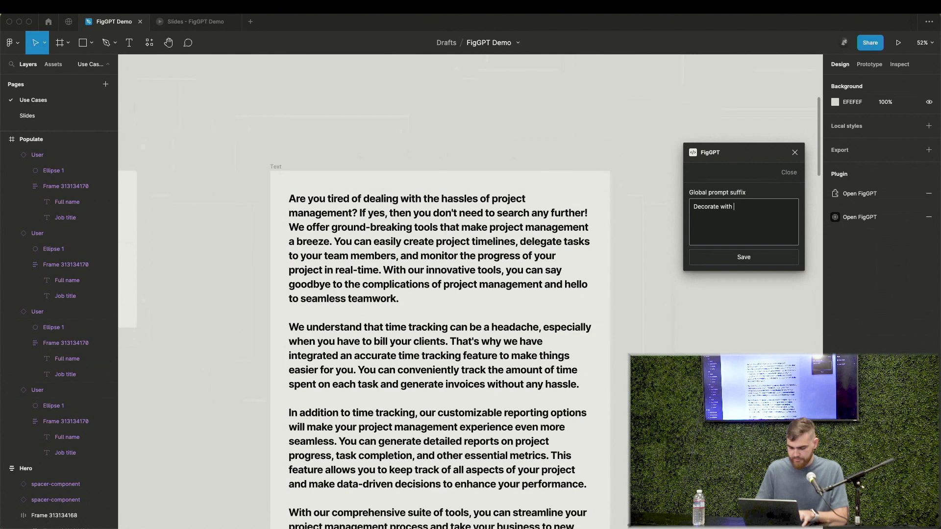
text(emojis.)
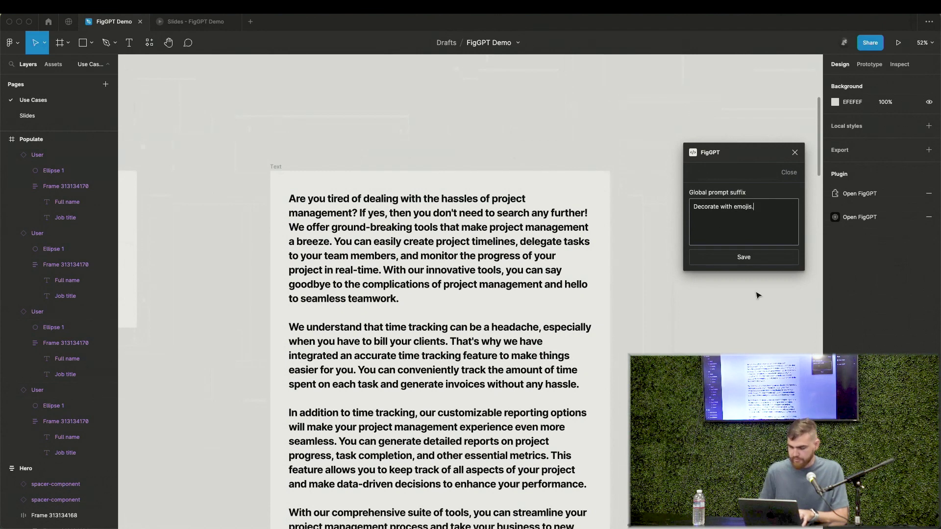
click(741, 257)
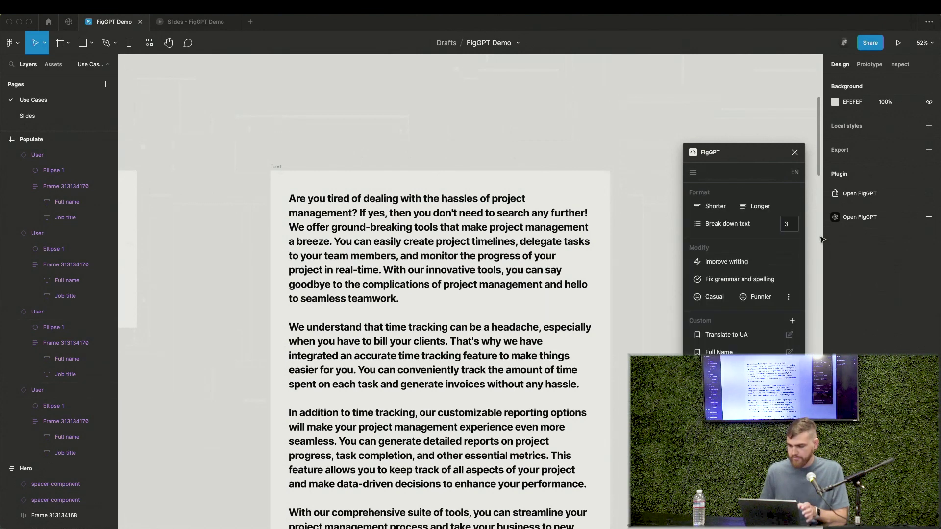
- Break the marketing paragraph into 5 emoji points, then make each point longer
click(528, 305)
scroll(529, 305, down, 2)
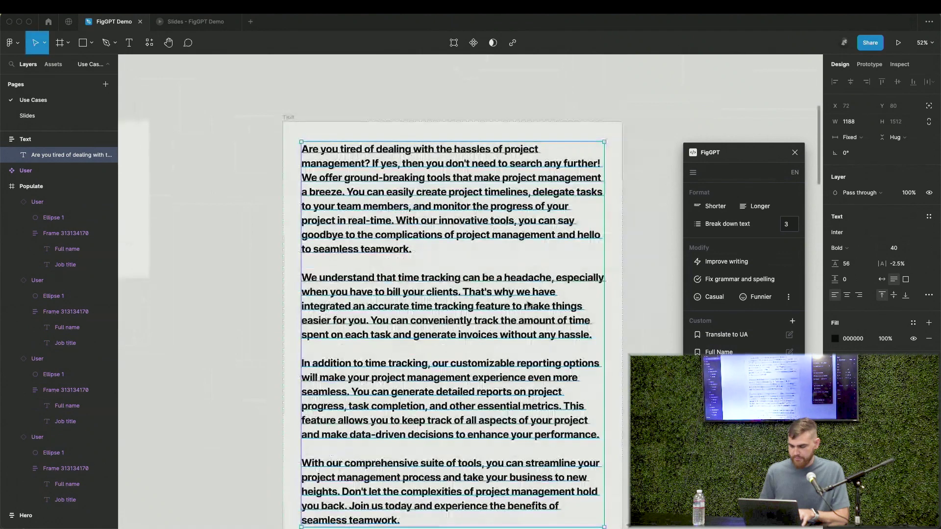
scroll(529, 305, right, 2)
click(789, 224)
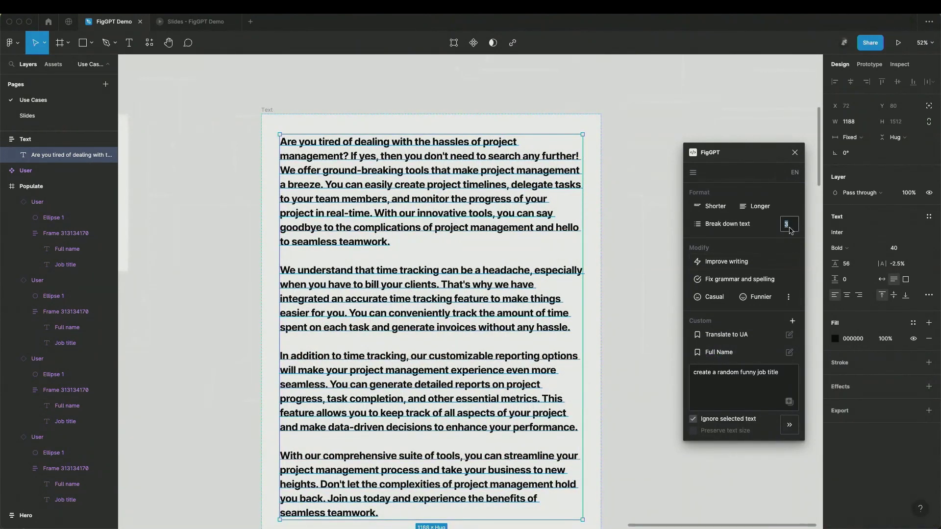
text(5)
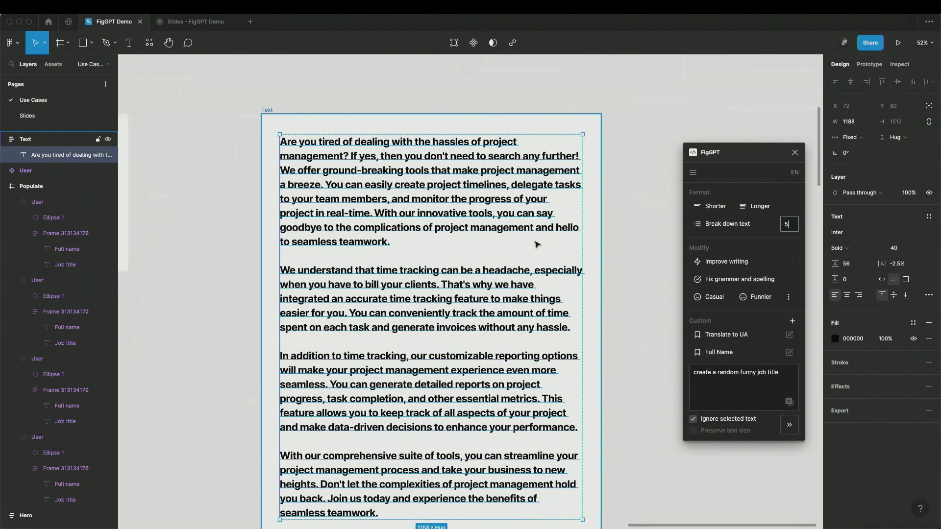
scroll(588, 215, left, 2)
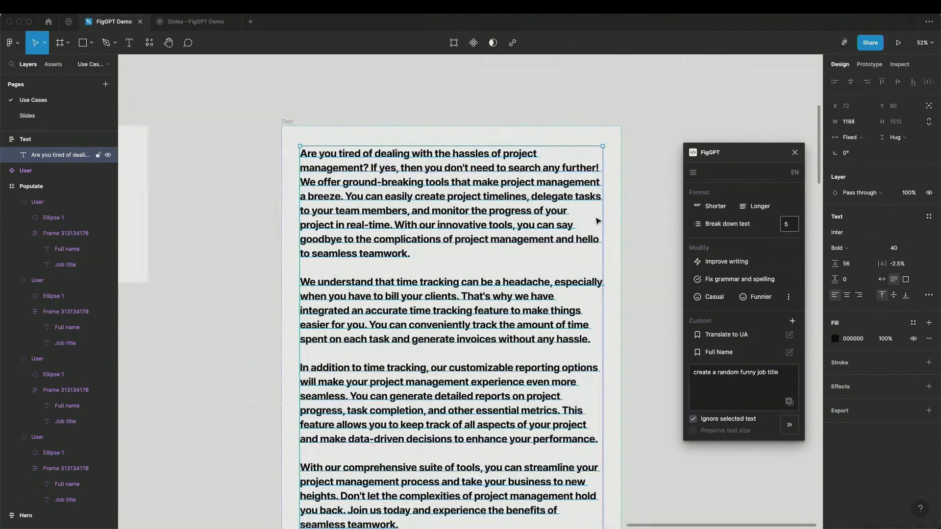
click(740, 227)
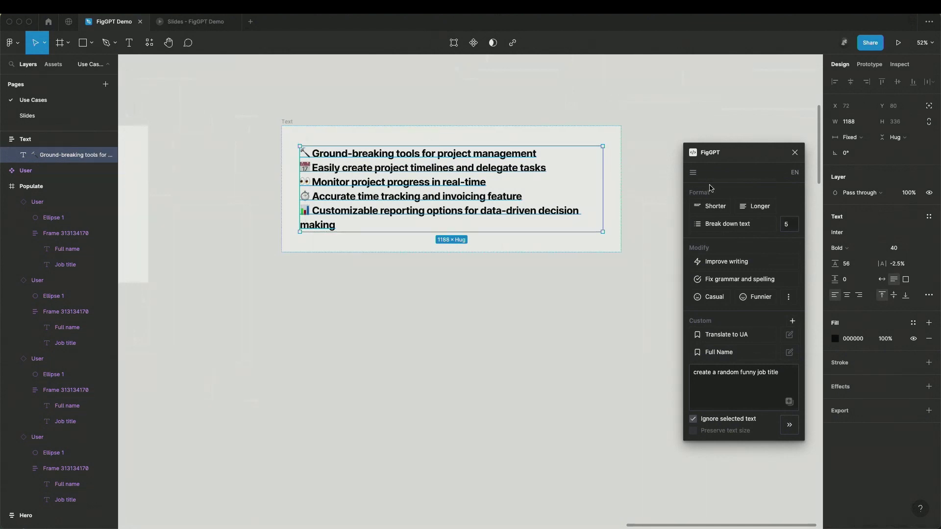
click(769, 209)
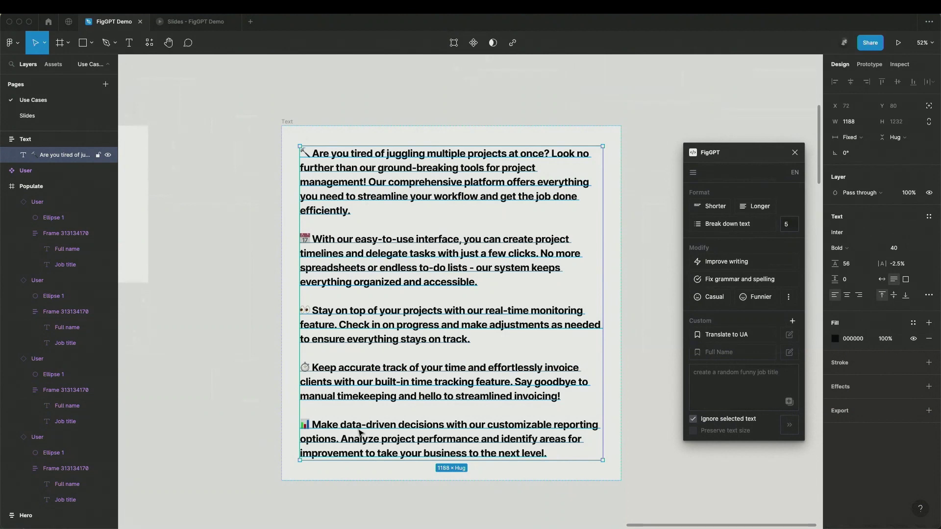
drag(749, 158, 723, 161)
click(685, 131)
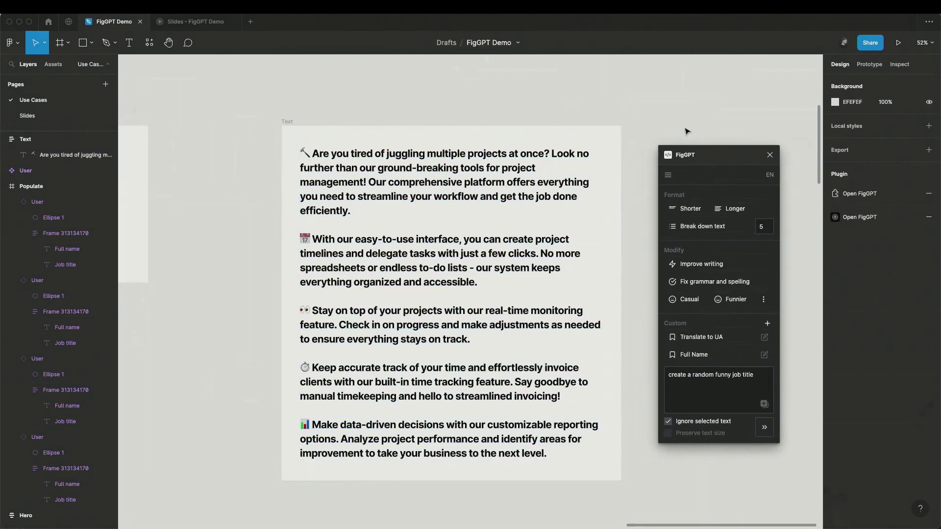